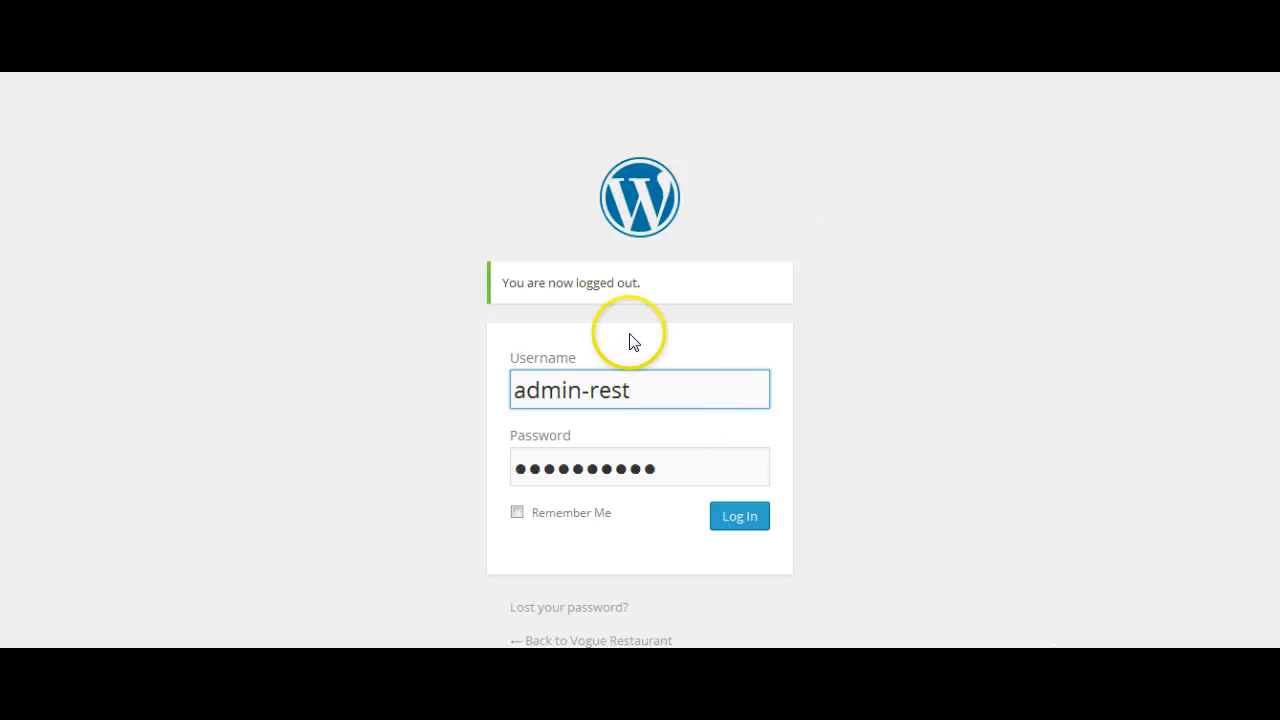
Log in with the prefilled administrator account and look over the default dashboard widgets.
{"action": "left_click", "coordinate": [737, 522]}
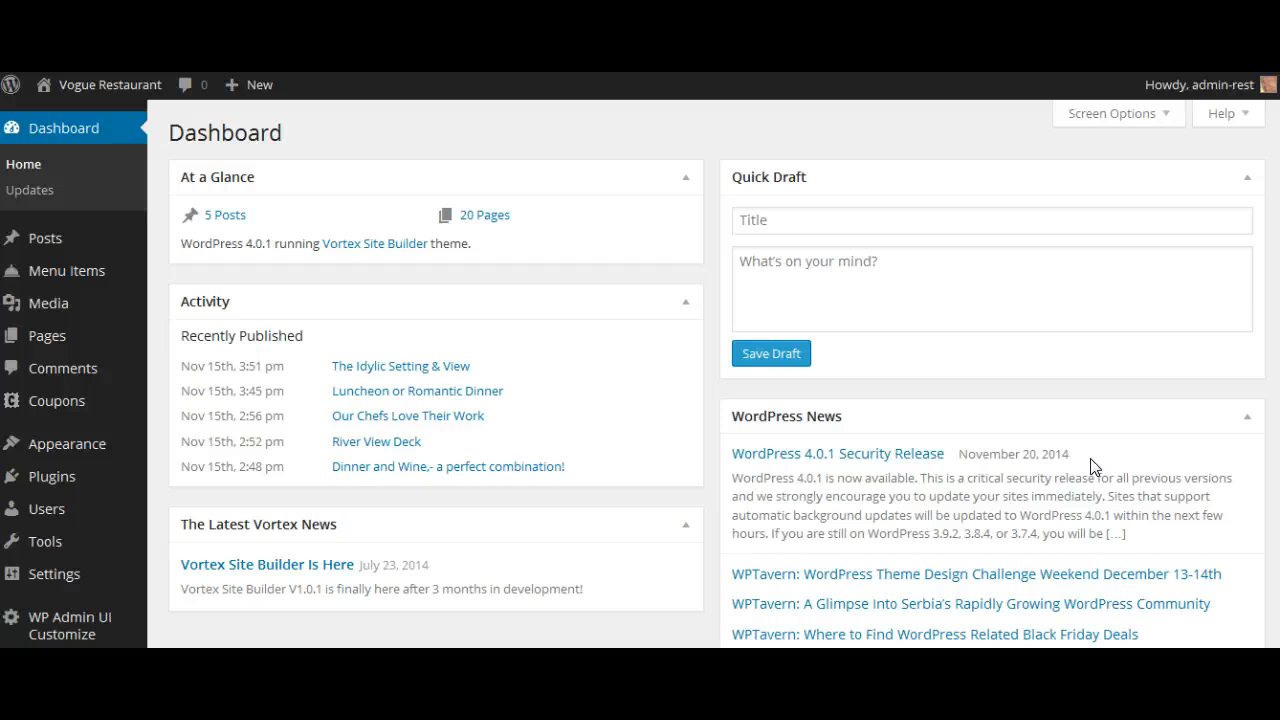
{"action": "scroll", "coordinate": [991, 411], "scroll_direction": "down", "scroll_amount": 3}
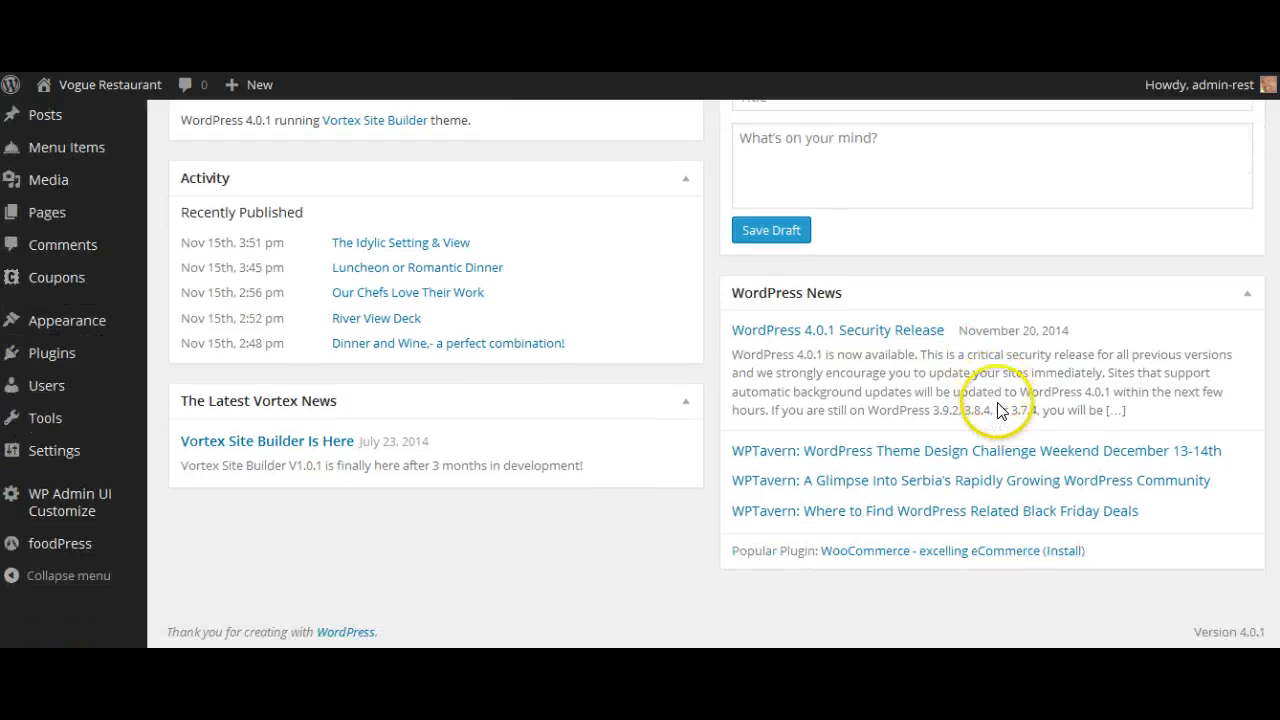
{"action": "scroll", "coordinate": [1005, 405], "scroll_direction": "up", "scroll_amount": 3}
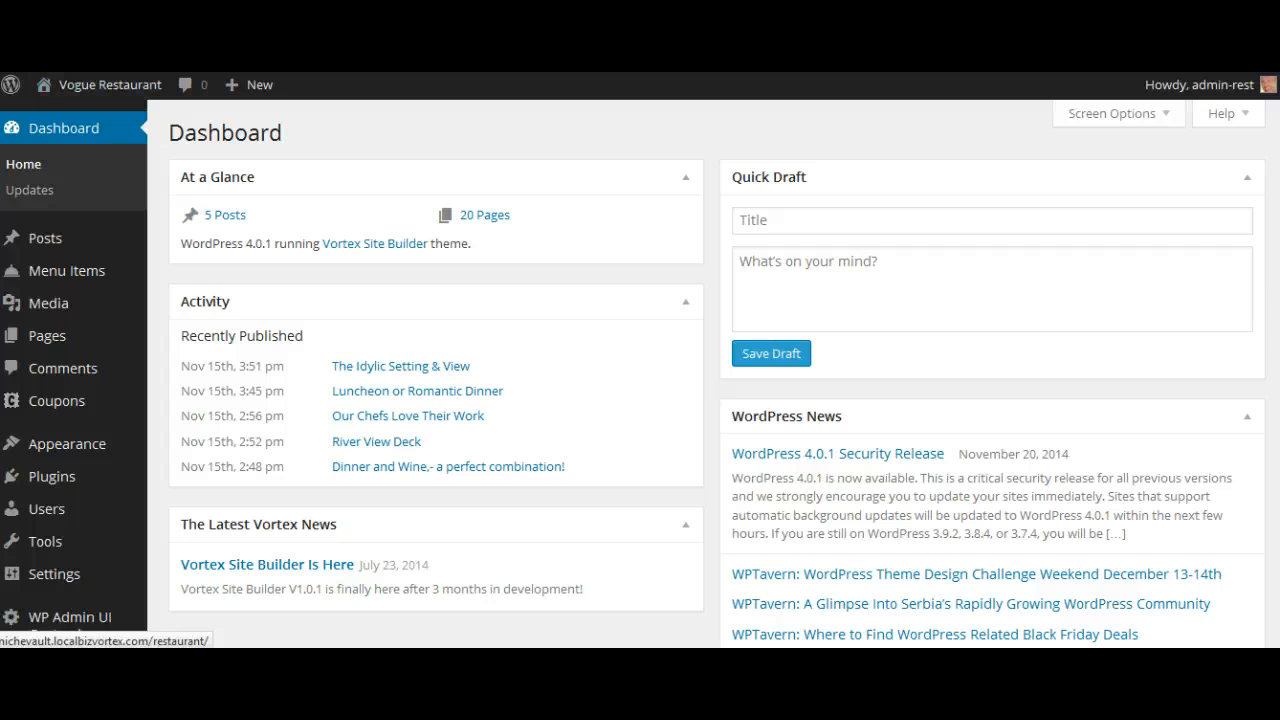
Examine the administrator's toolbar and the submenus for new content, Pages, Appearance and Settings.
{"action": "mouse_move", "coordinate": [1195, 84]}
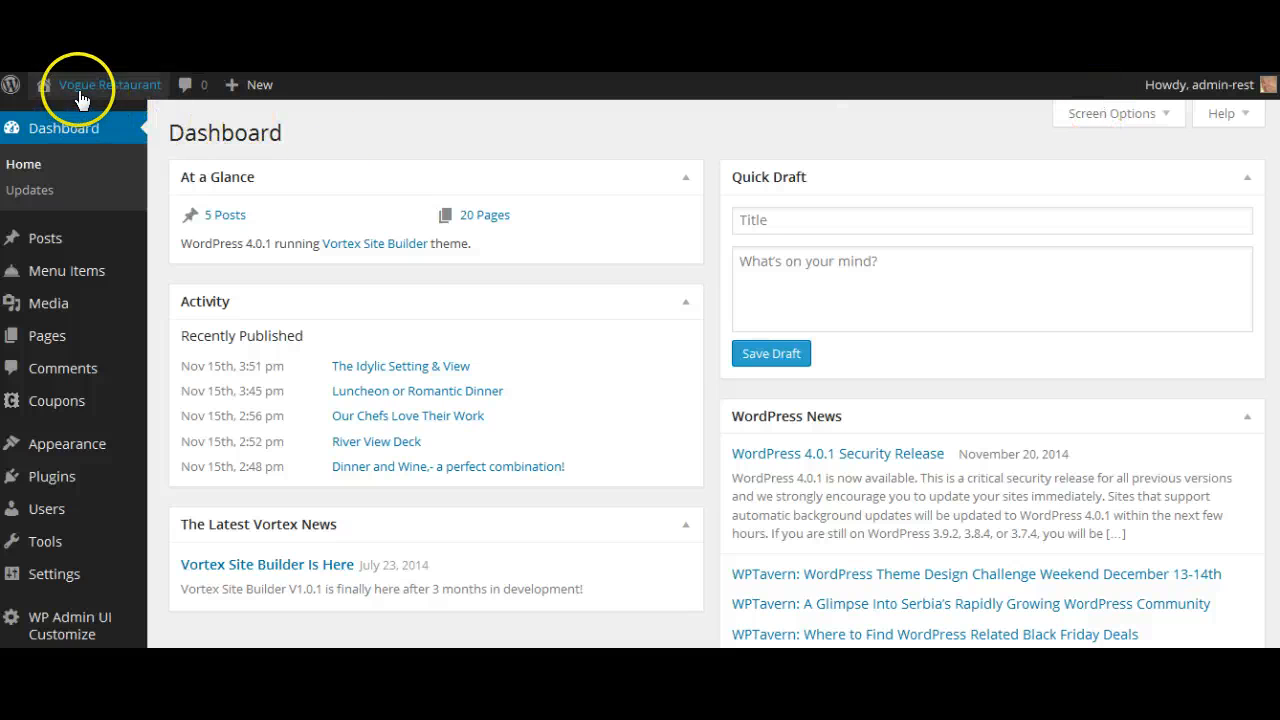
{"action": "mouse_move", "coordinate": [236, 88]}
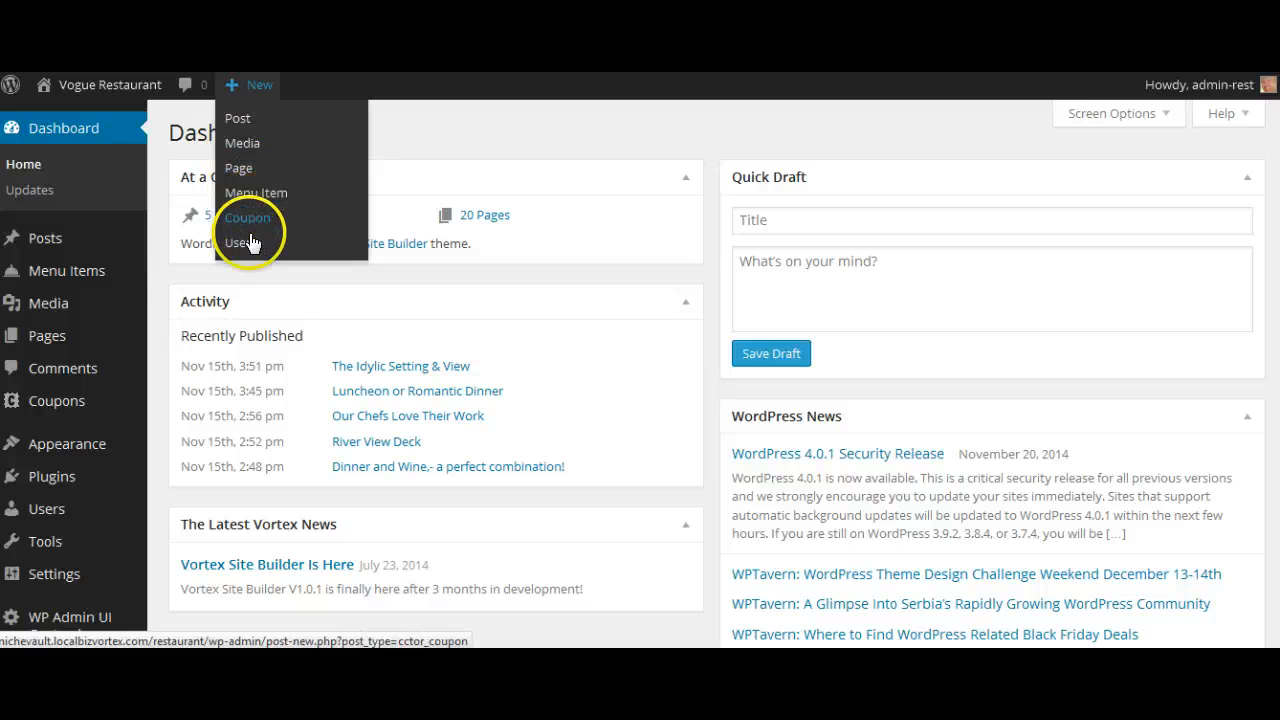
{"action": "mouse_move", "coordinate": [65, 238]}
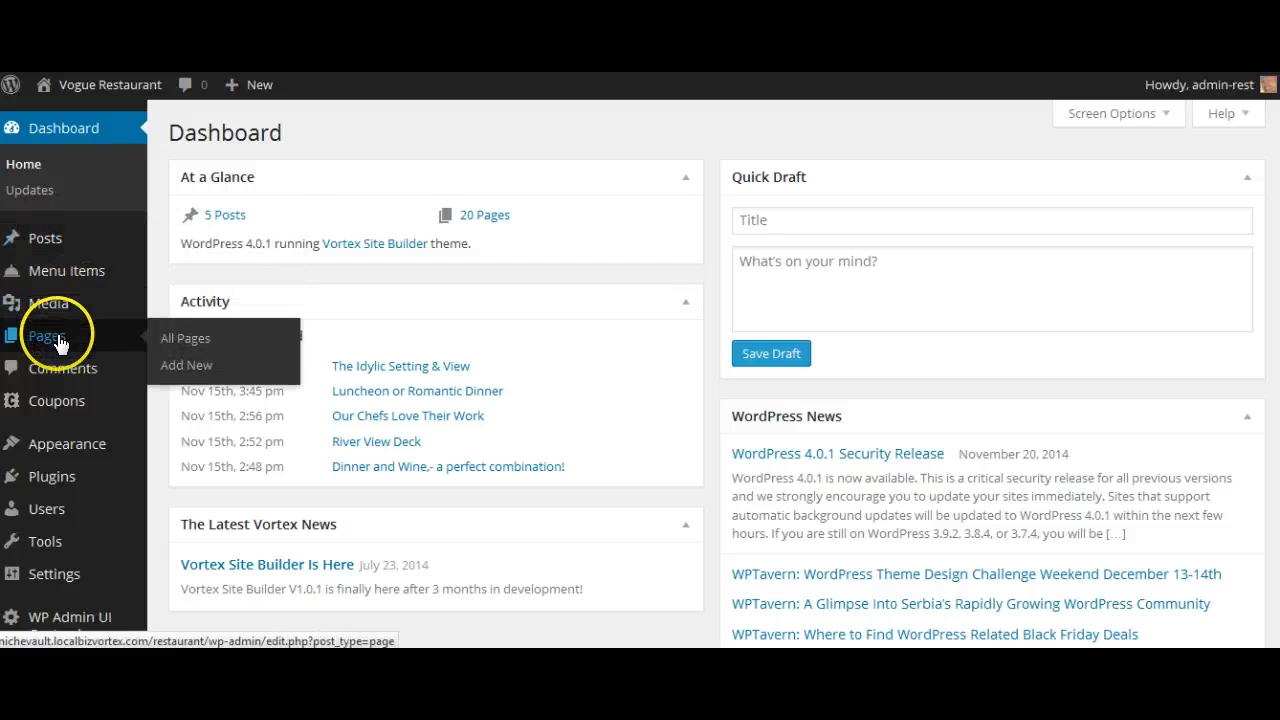
{"action": "mouse_move", "coordinate": [66, 456]}
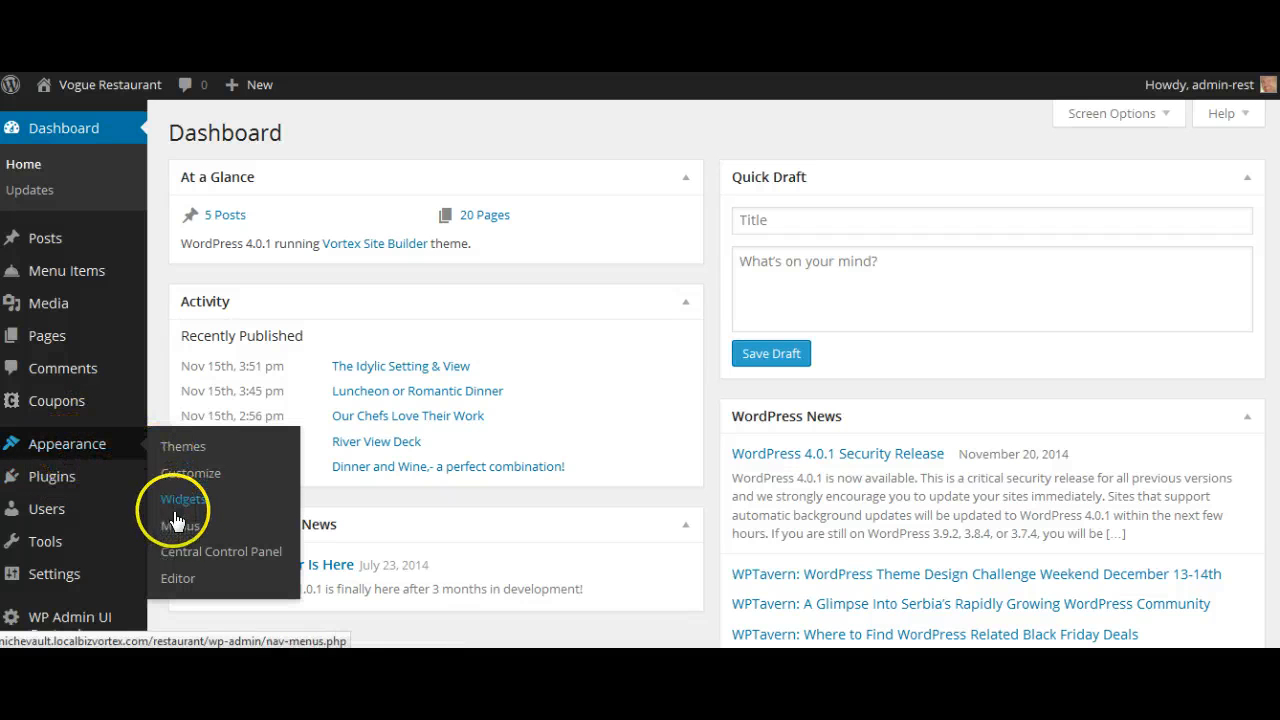
{"action": "scroll", "coordinate": [130, 500], "scroll_direction": "down", "scroll_amount": 2}
{"action": "mouse_move", "coordinate": [50, 408]}
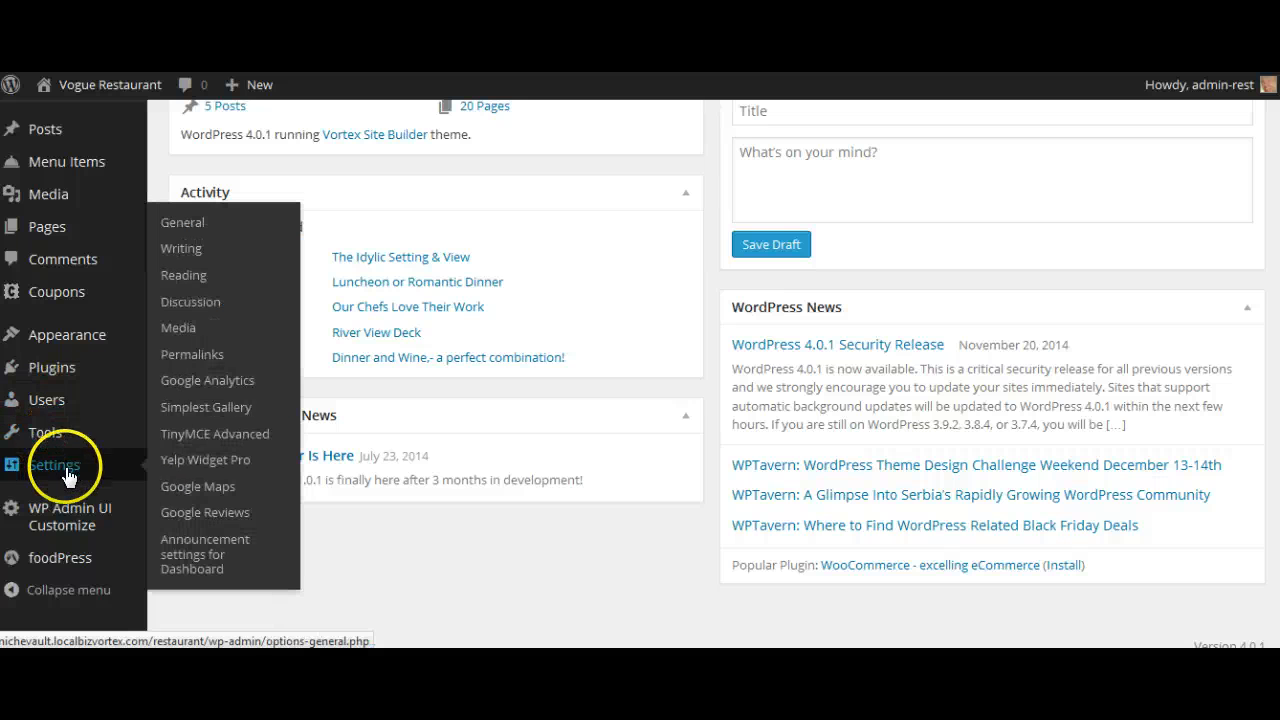
{"action": "scroll", "coordinate": [570, 295], "scroll_direction": "up", "scroll_amount": 2}
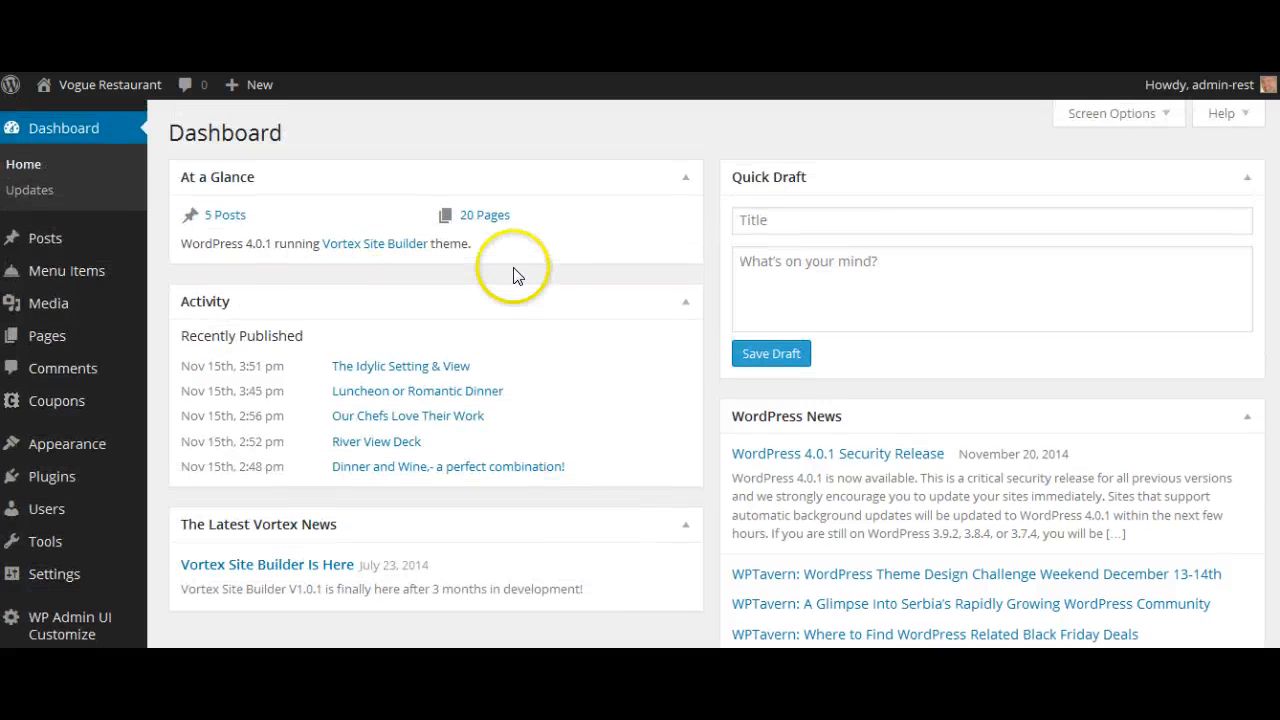
{"action": "scroll", "coordinate": [523, 272], "scroll_direction": "down", "scroll_amount": 1}
{"action": "scroll", "coordinate": [523, 277], "scroll_direction": "up", "scroll_amount": 1}
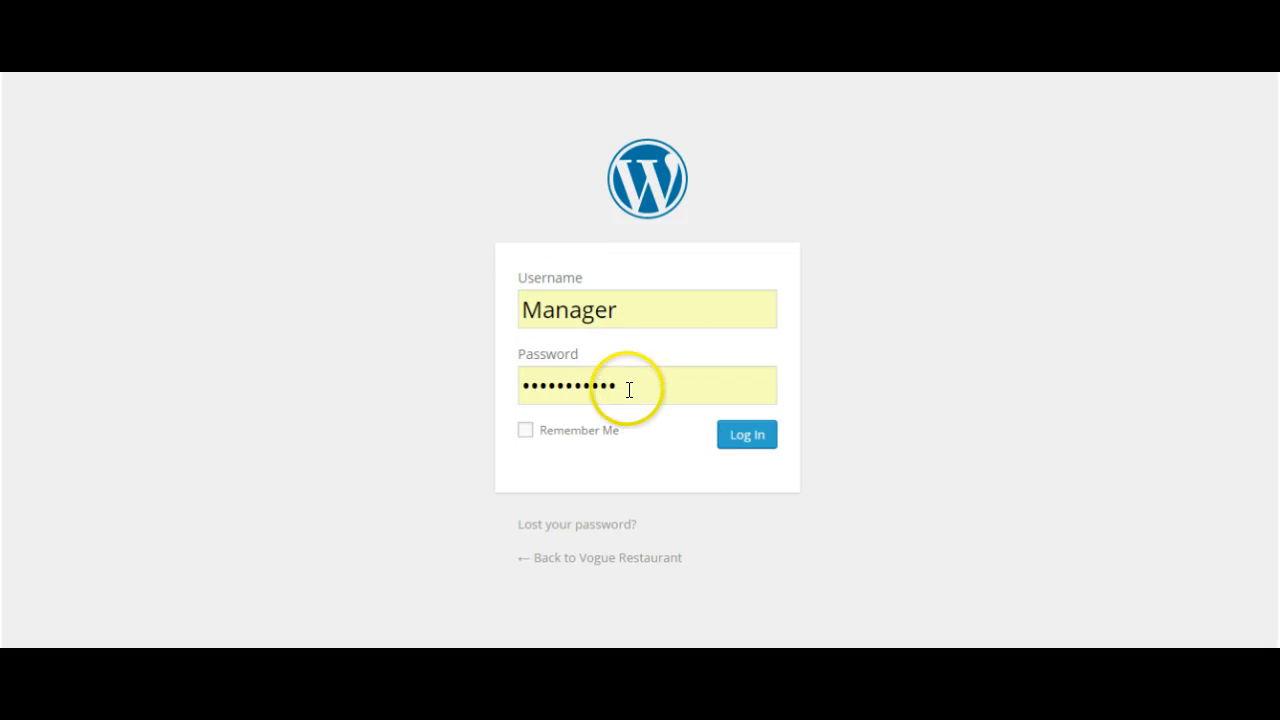
Log in with the prefilled Manager account and review the site manager's simplified dashboard and toolbar.
{"action": "left_click", "coordinate": [737, 430]}
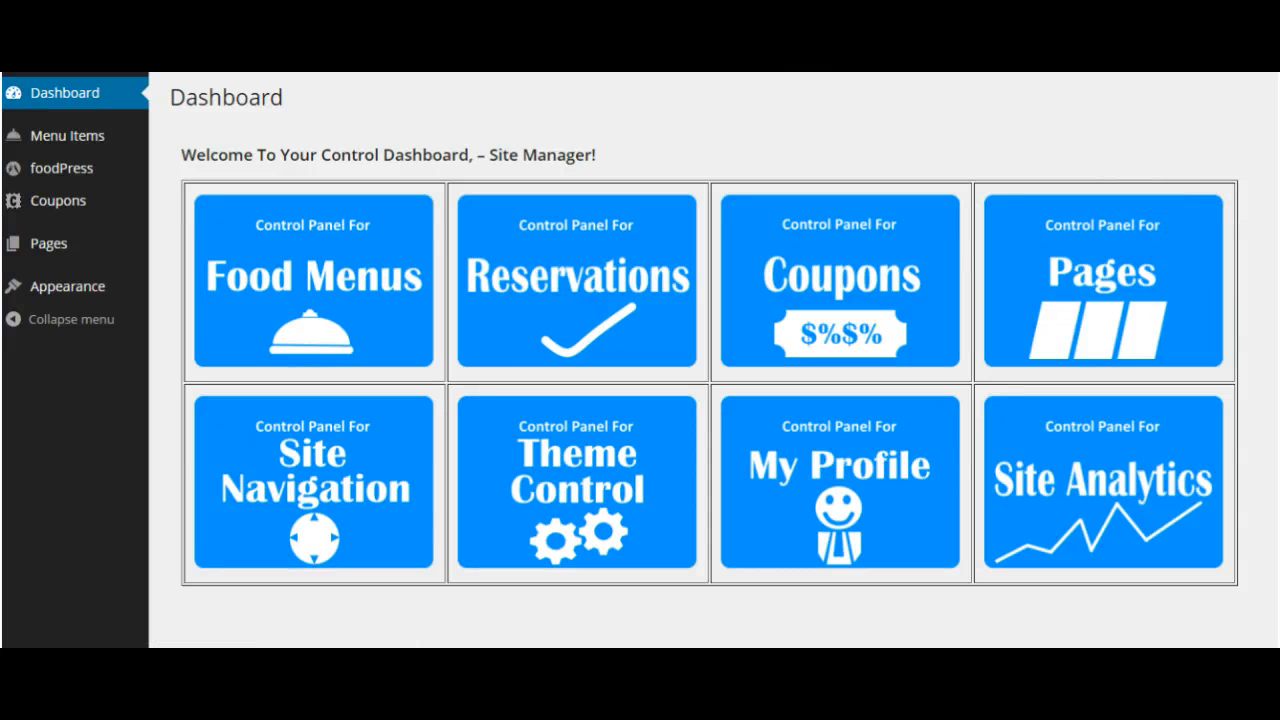
{"action": "left_click", "coordinate": [729, 75]}
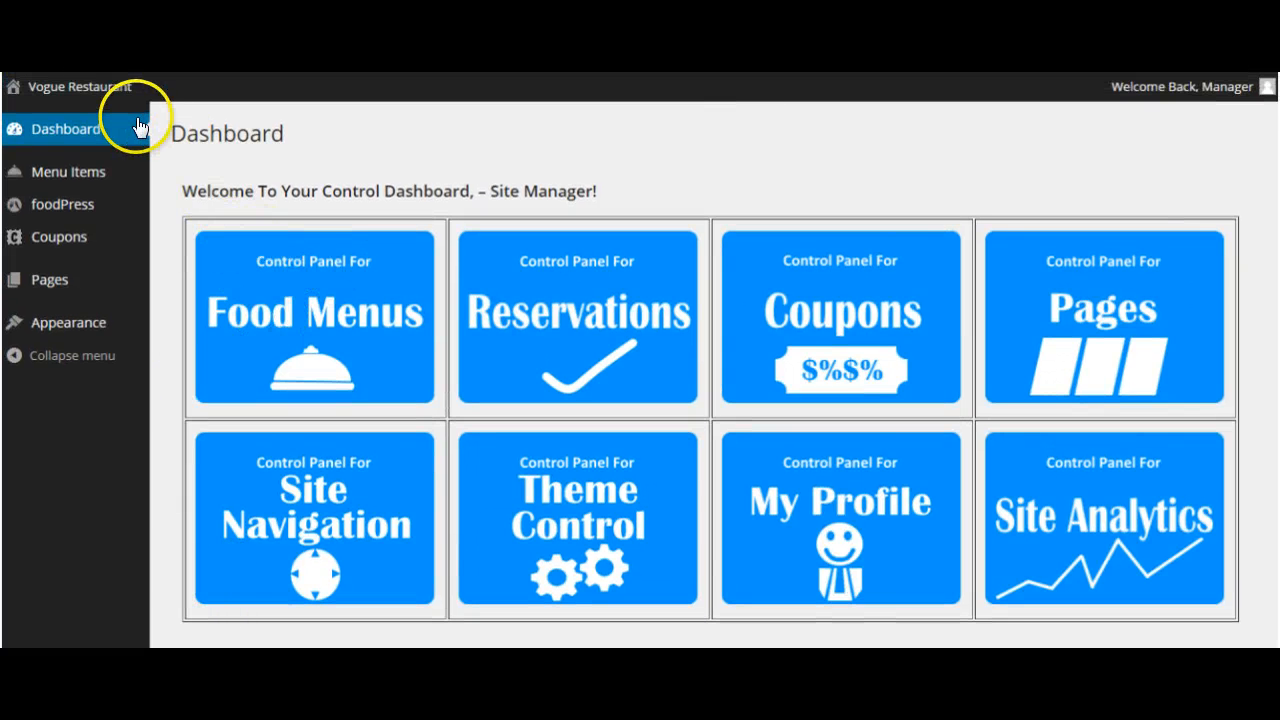
{"action": "mouse_move", "coordinate": [103, 88]}
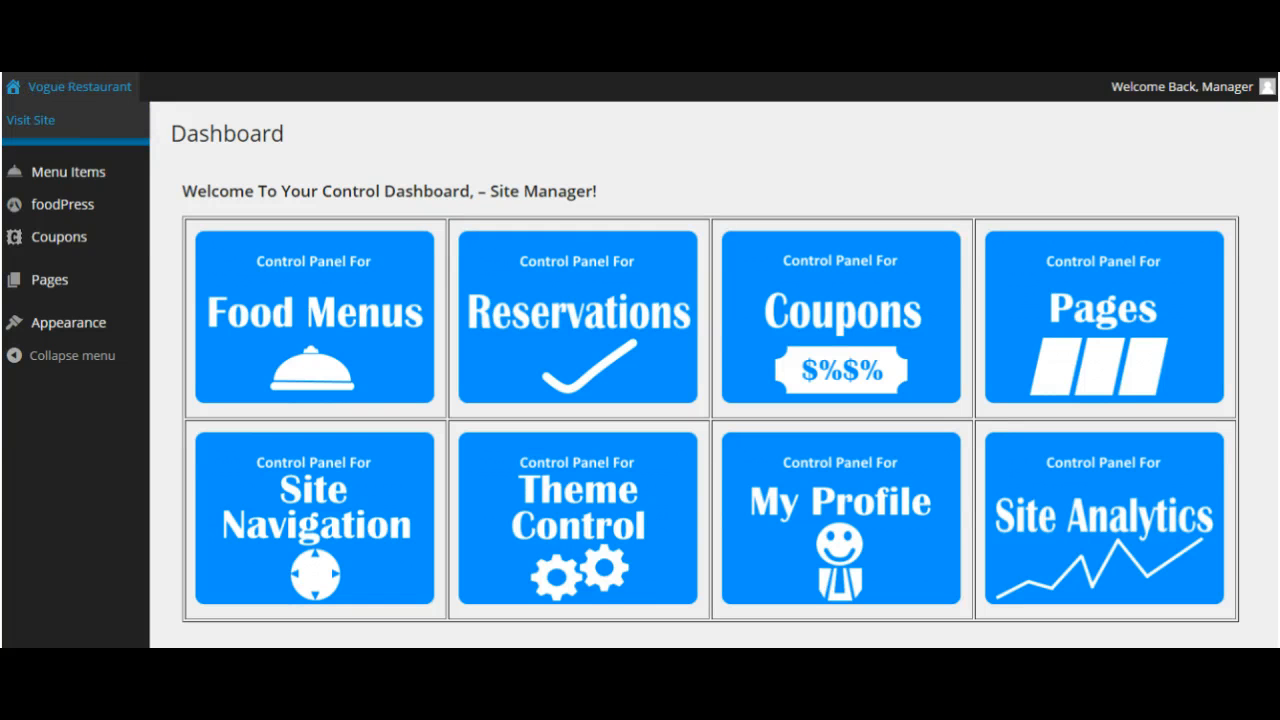
{"action": "mouse_move", "coordinate": [1120, 86]}
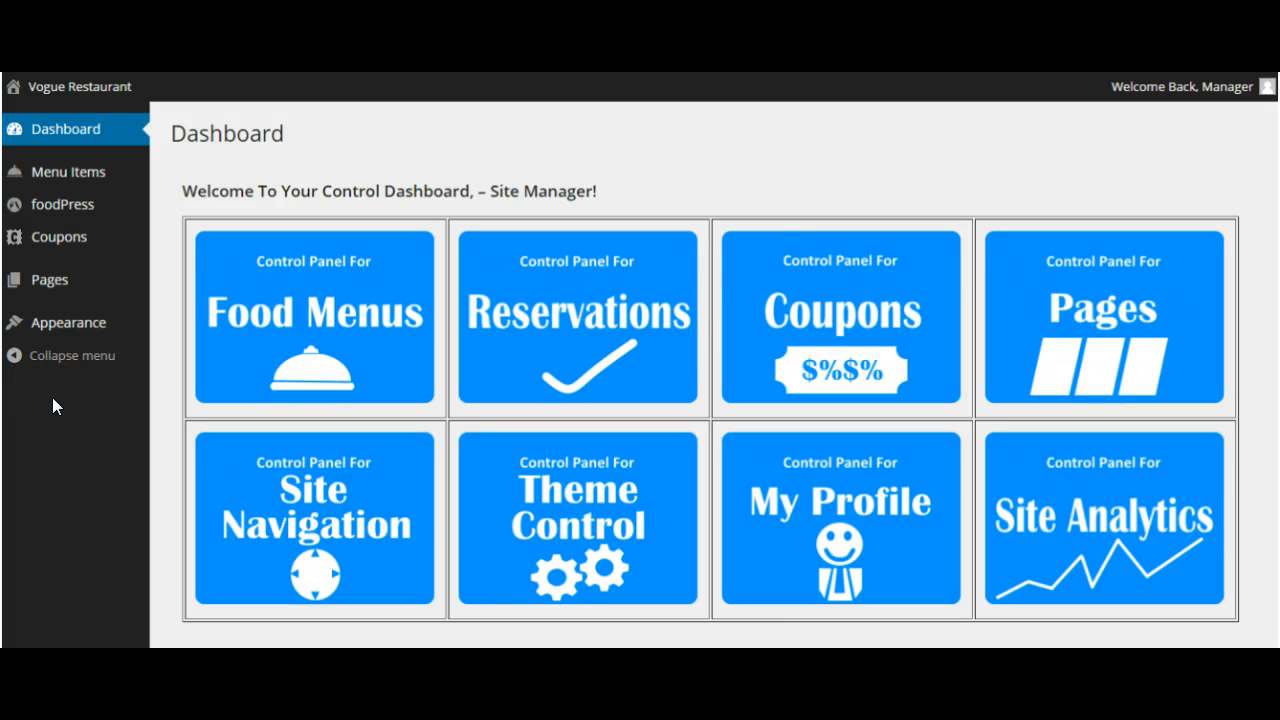
Switch to the Firefox window with the administrator dashboard and review its full sidebar for comparison.
{"action": "left_click", "coordinate": [380, 497]}
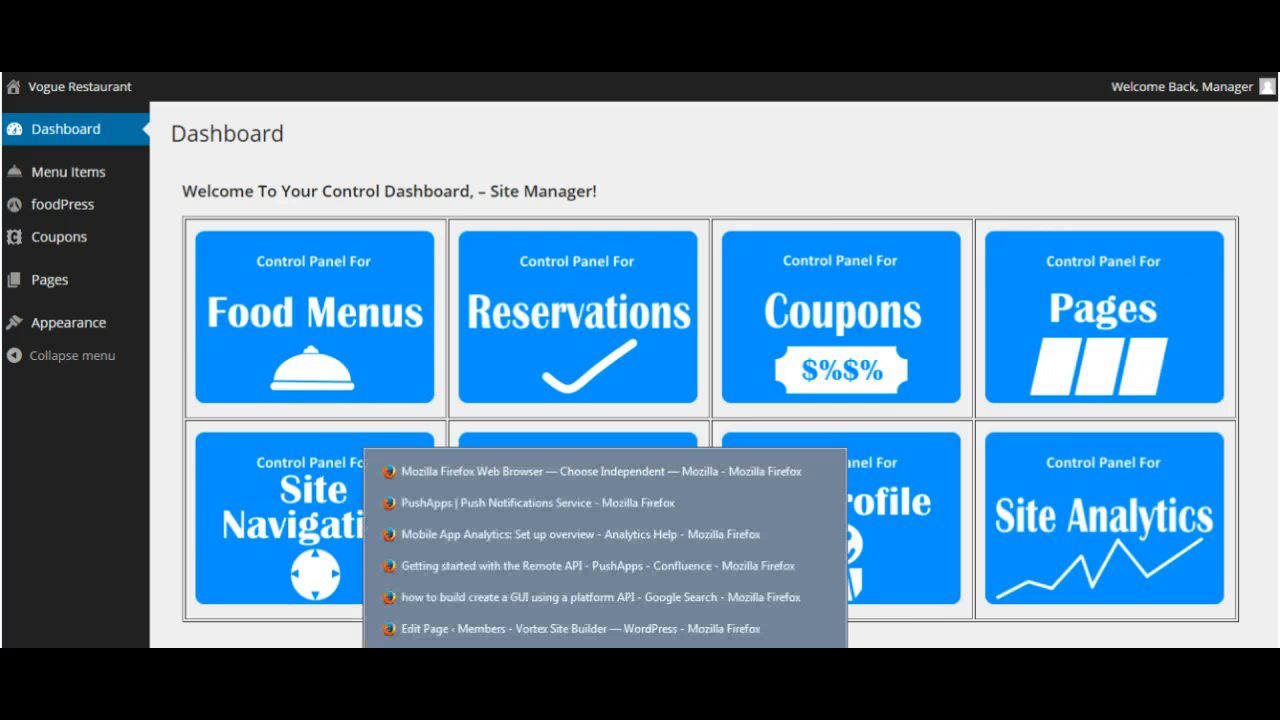
{"action": "left_click", "coordinate": [600, 658]}
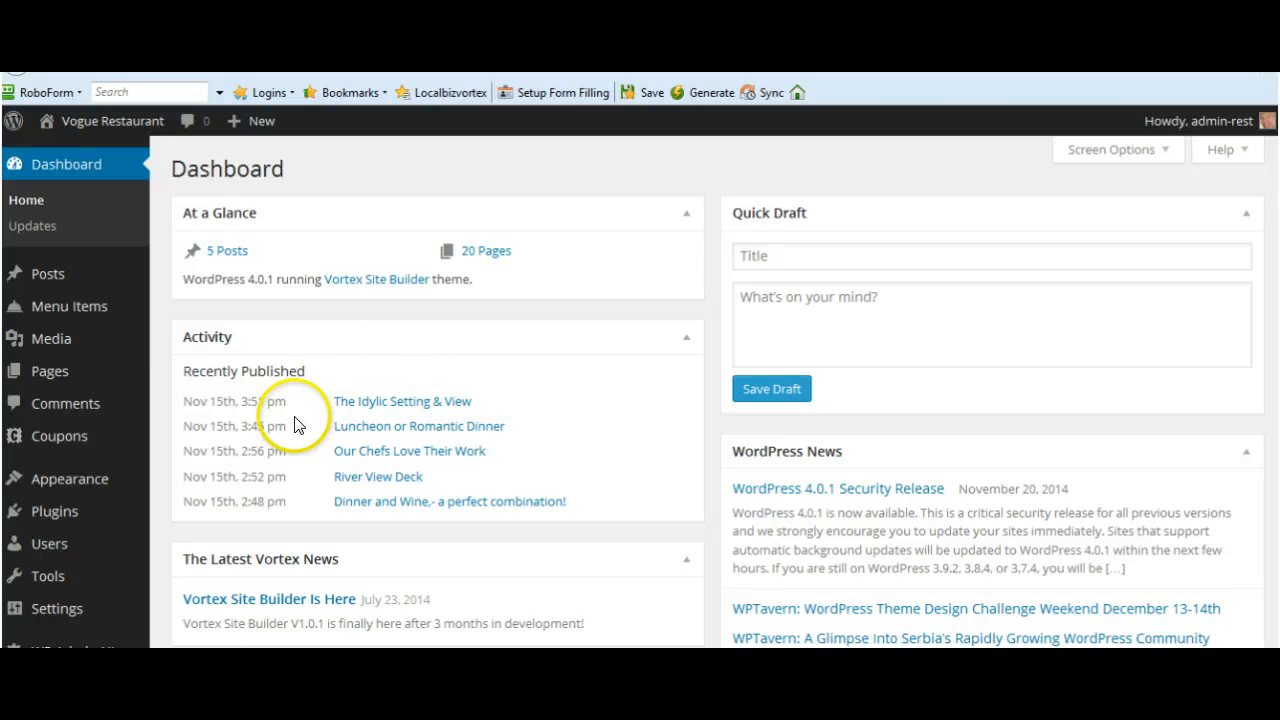
{"action": "scroll", "coordinate": [295, 425], "scroll_direction": "down", "scroll_amount": 3}
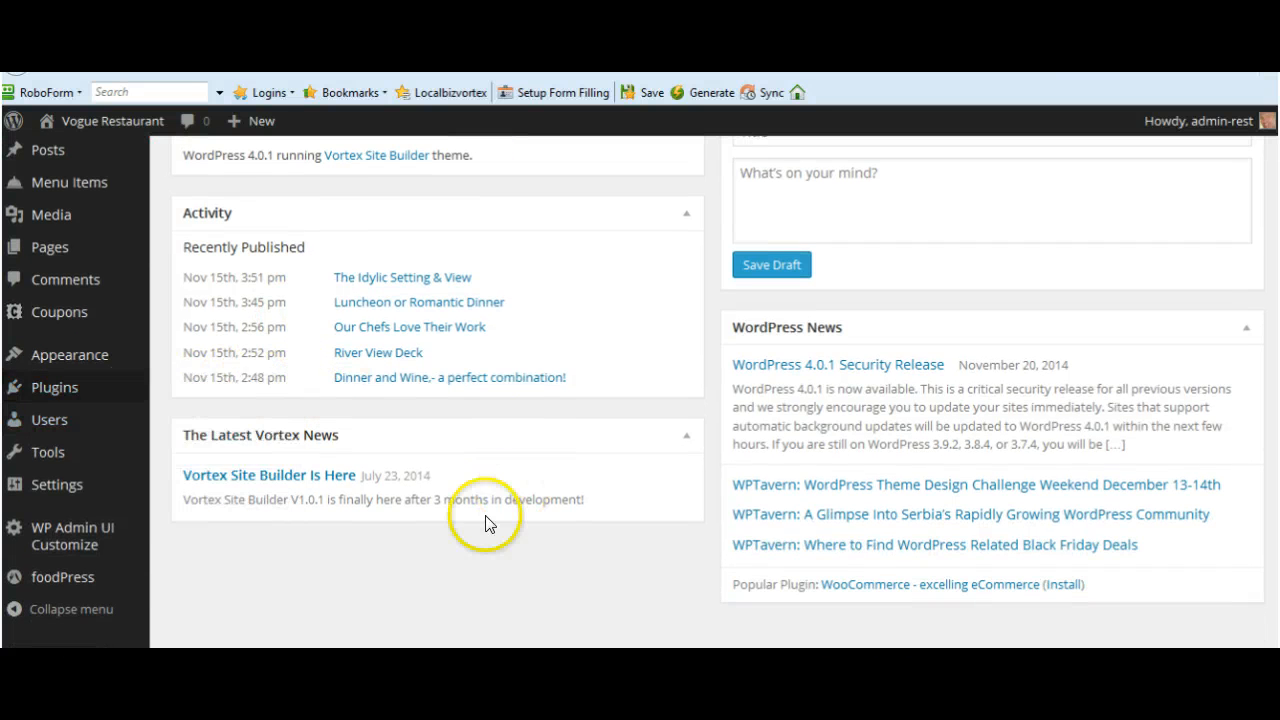
{"action": "mouse_move", "coordinate": [72, 397]}
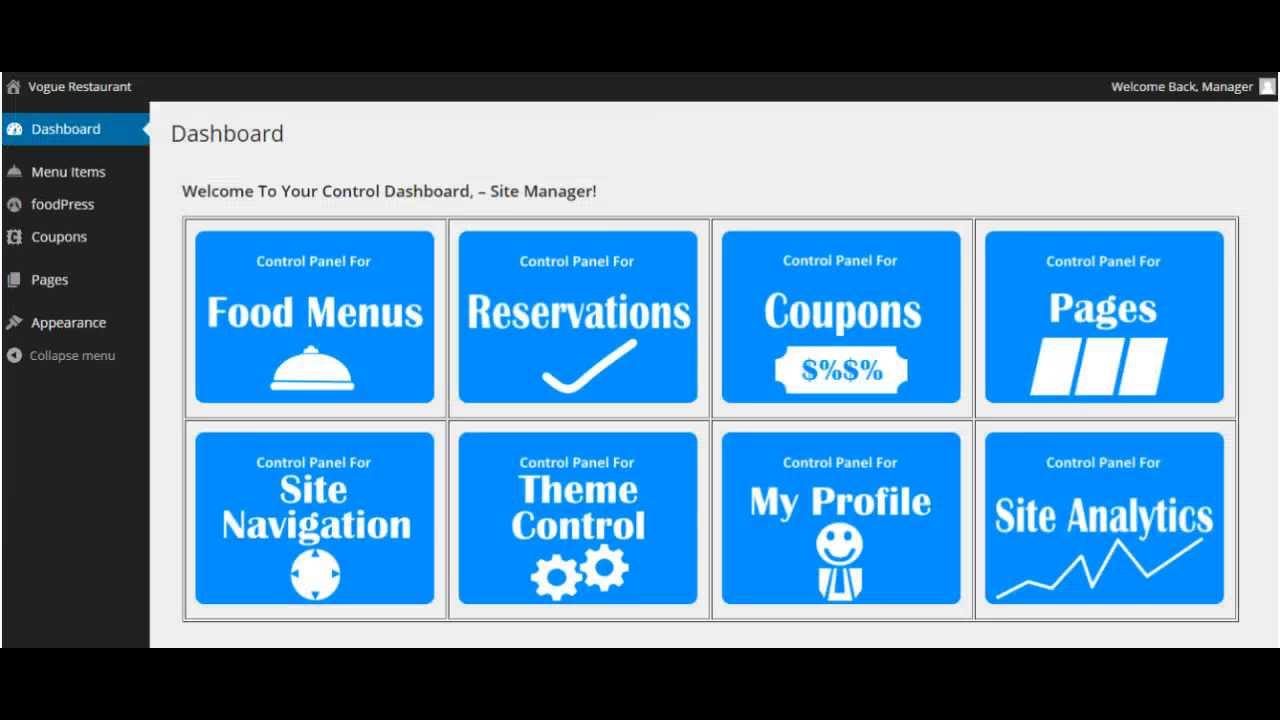
From the manager dashboard, open the Food Menus control panel and open the Grilled Gouda Foccacia item for editing.
{"action": "mouse_move", "coordinate": [82, 172]}
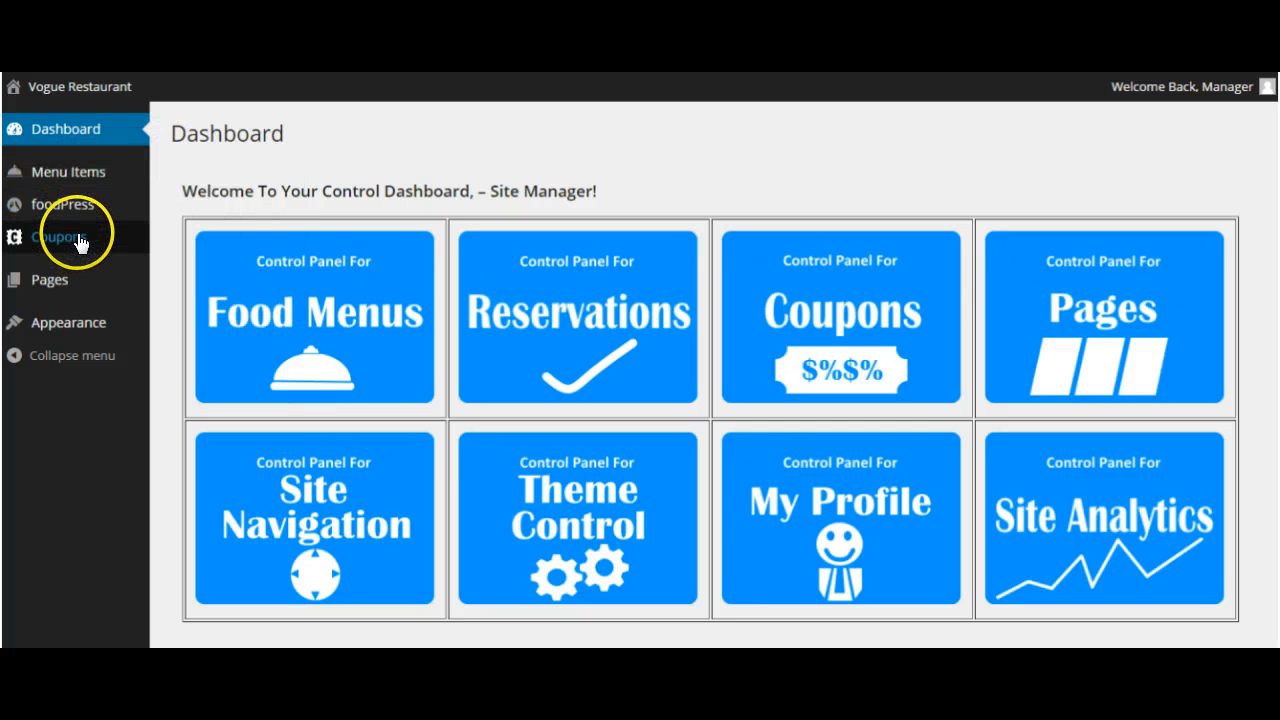
{"action": "mouse_move", "coordinate": [115, 328]}
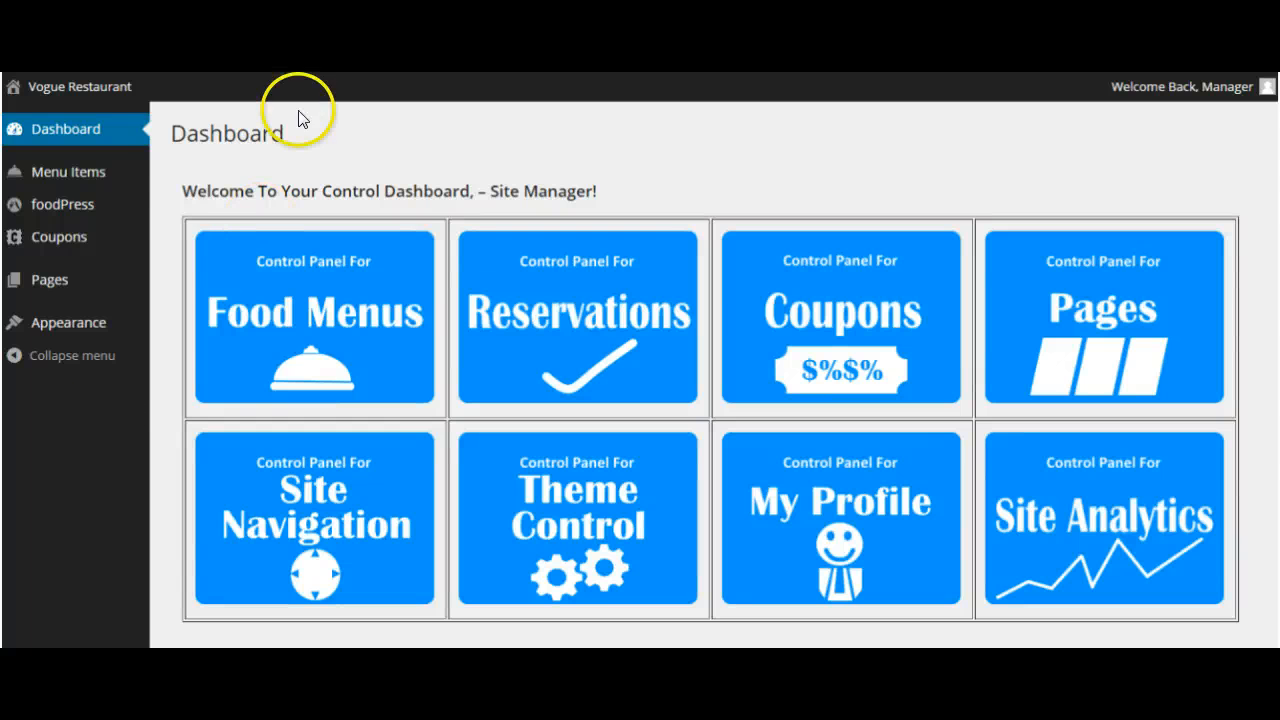
{"action": "left_click", "coordinate": [297, 288]}
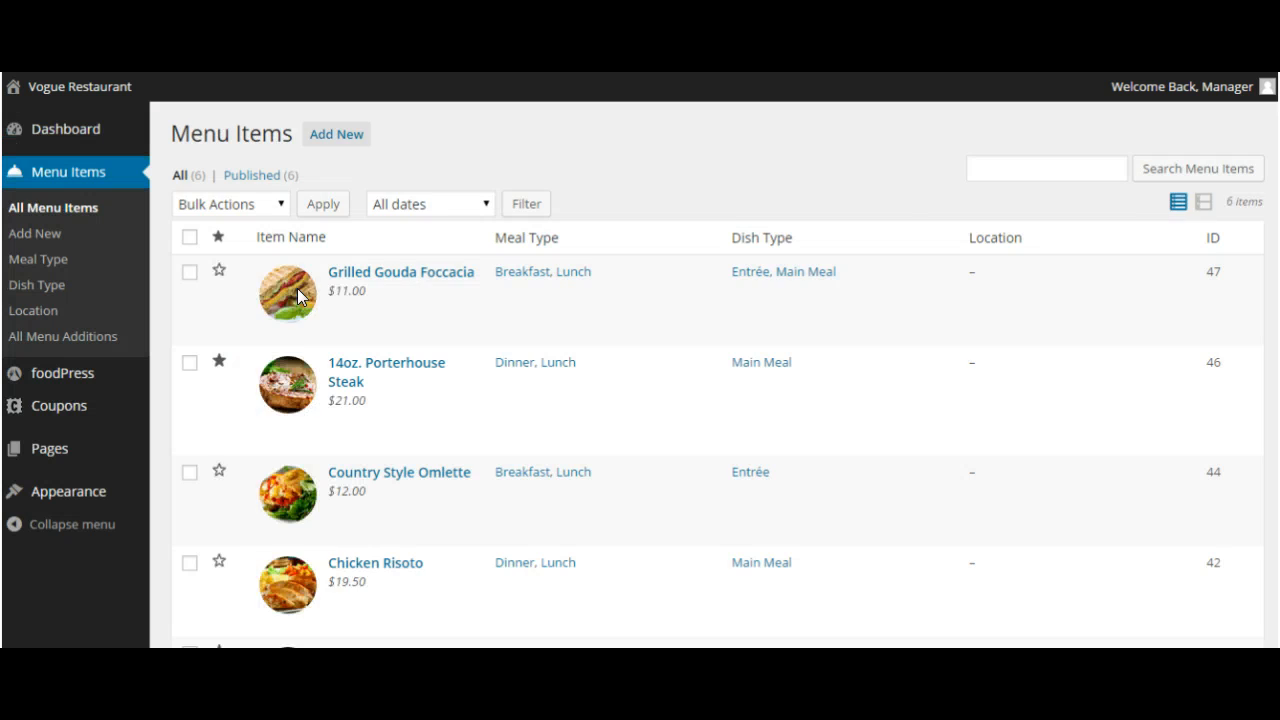
{"action": "scroll", "coordinate": [948, 170], "scroll_direction": "down", "scroll_amount": 2}
{"action": "scroll", "coordinate": [922, 183], "scroll_direction": "up", "scroll_amount": 2}
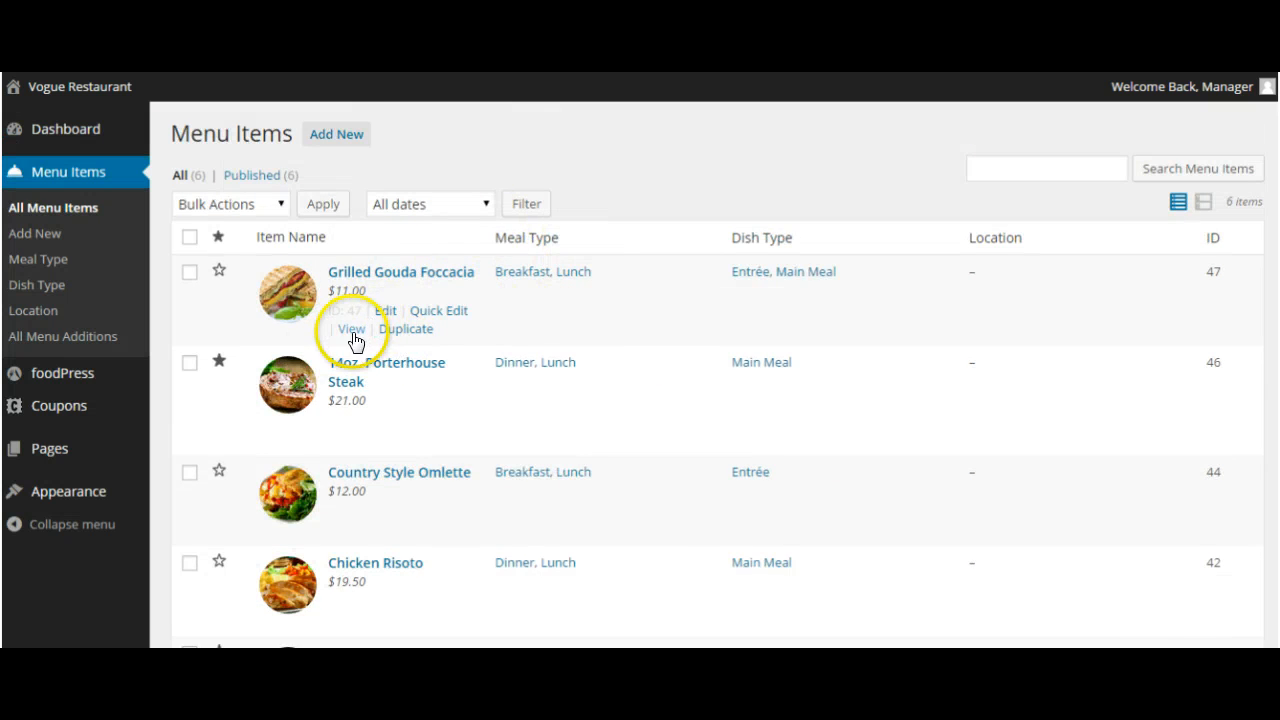
{"action": "left_click", "coordinate": [385, 311]}
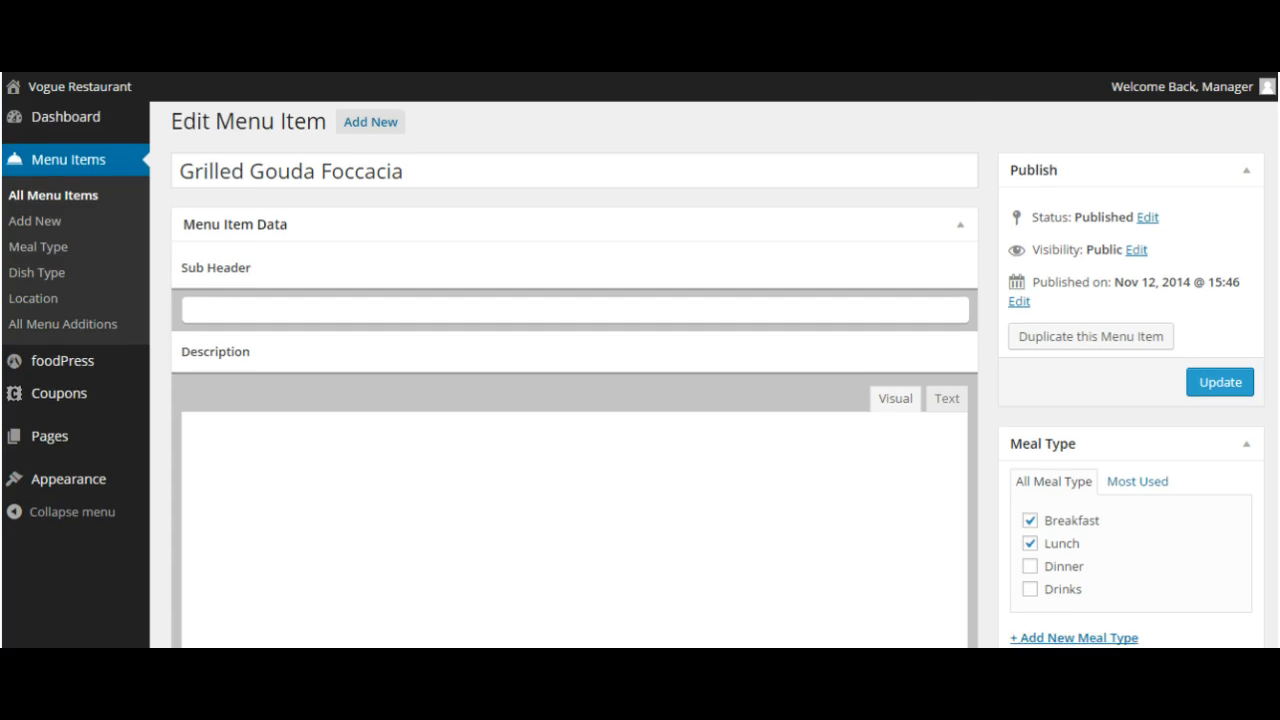
Examine the menu item's description, meal type, dish type and featured image settings, and return to the manager dashboard.
{"action": "scroll", "coordinate": [640, 375], "scroll_direction": "down", "scroll_amount": 3}
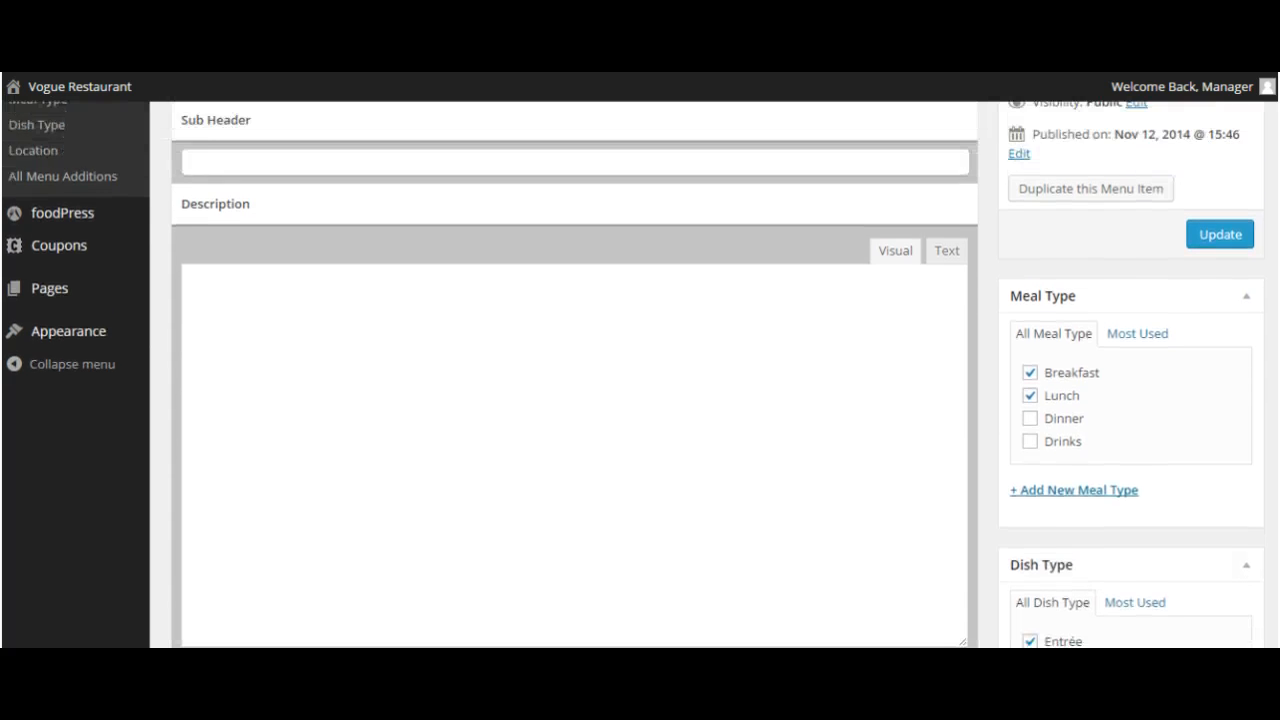
{"action": "scroll", "coordinate": [640, 375], "scroll_direction": "down", "scroll_amount": 8}
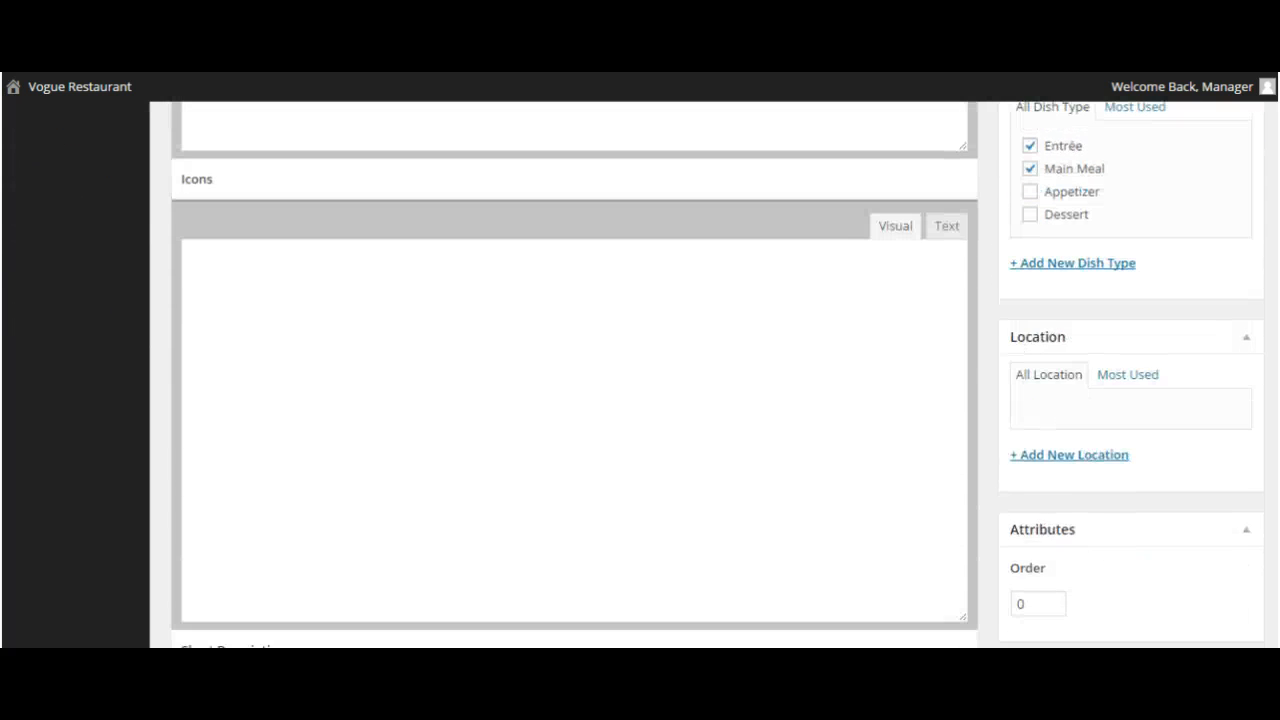
{"action": "scroll", "coordinate": [640, 375], "scroll_direction": "up", "scroll_amount": 2}
{"action": "scroll", "coordinate": [640, 375], "scroll_direction": "up", "scroll_amount": 7}
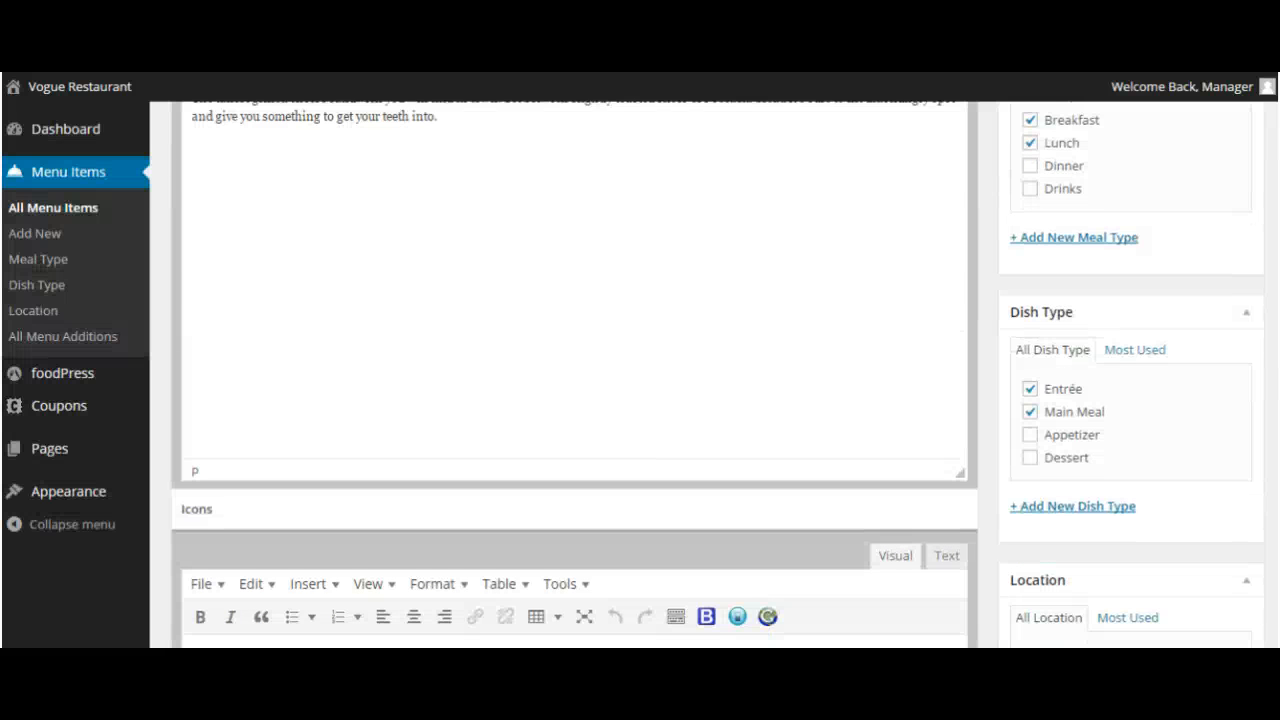
{"action": "scroll", "coordinate": [640, 375], "scroll_direction": "up", "scroll_amount": 2}
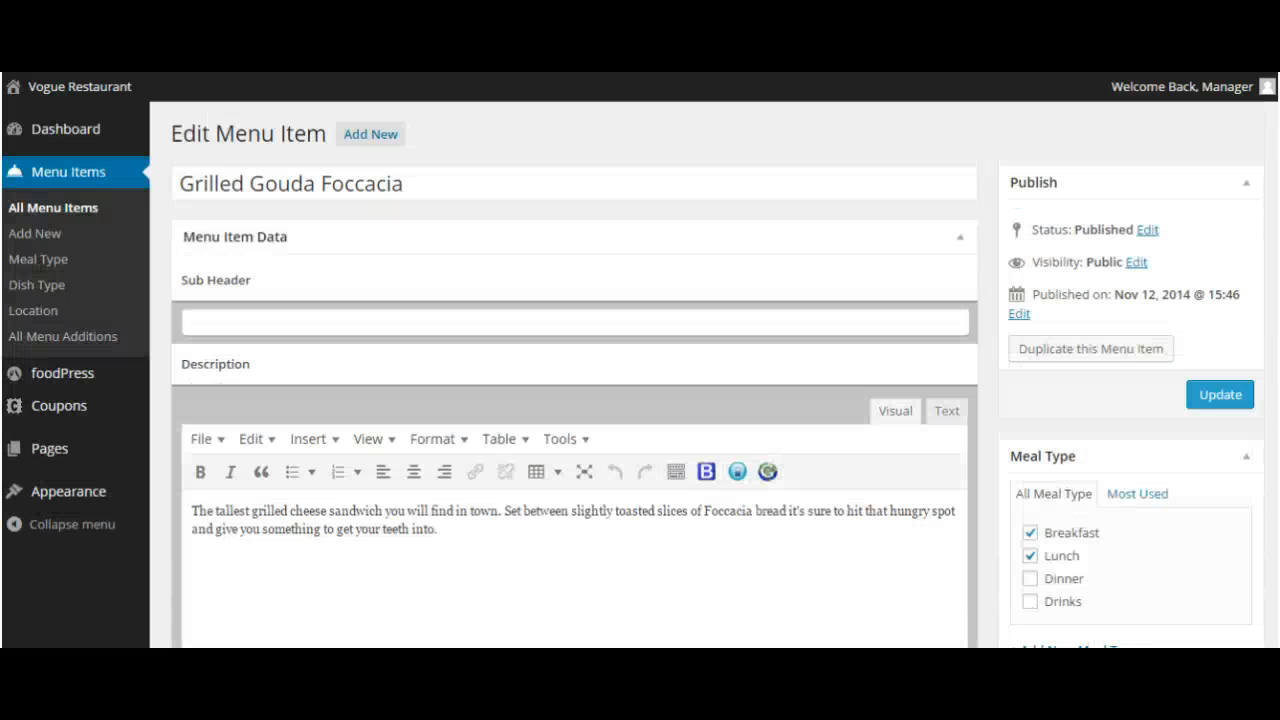
{"action": "scroll", "coordinate": [720, 430], "scroll_direction": "down", "scroll_amount": 2}
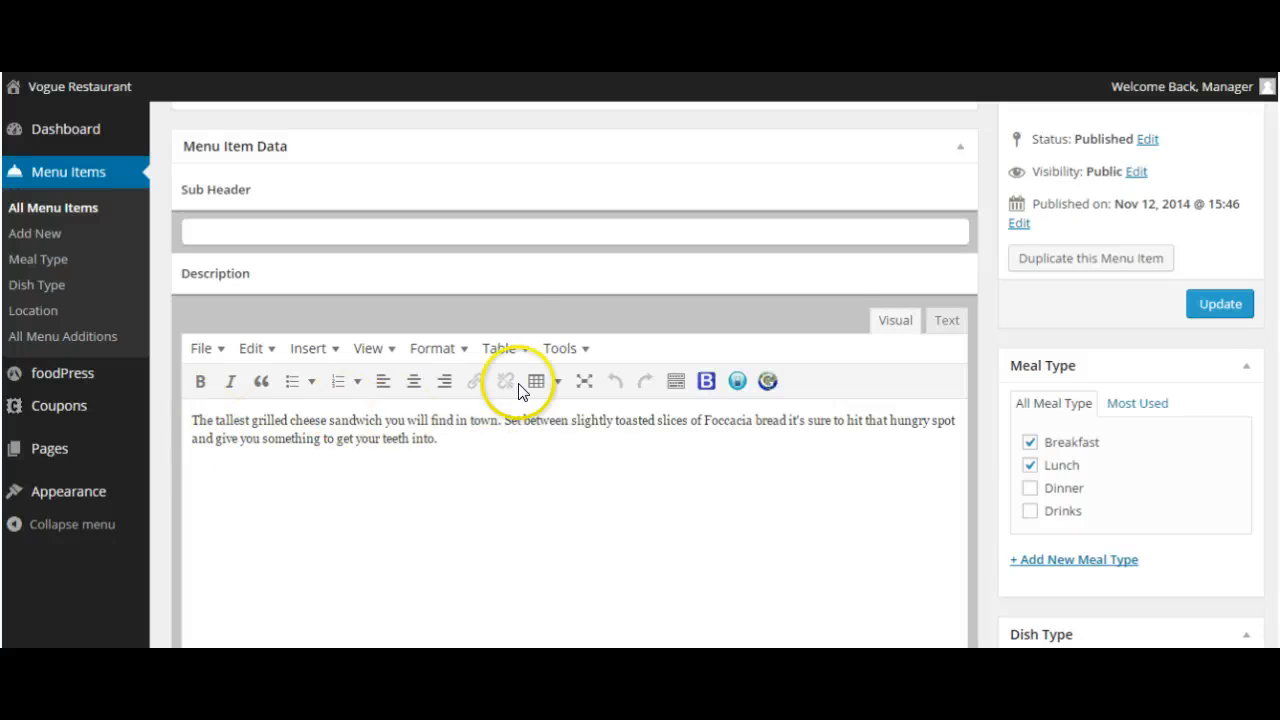
{"action": "scroll", "coordinate": [1229, 391], "scroll_direction": "down", "scroll_amount": 6}
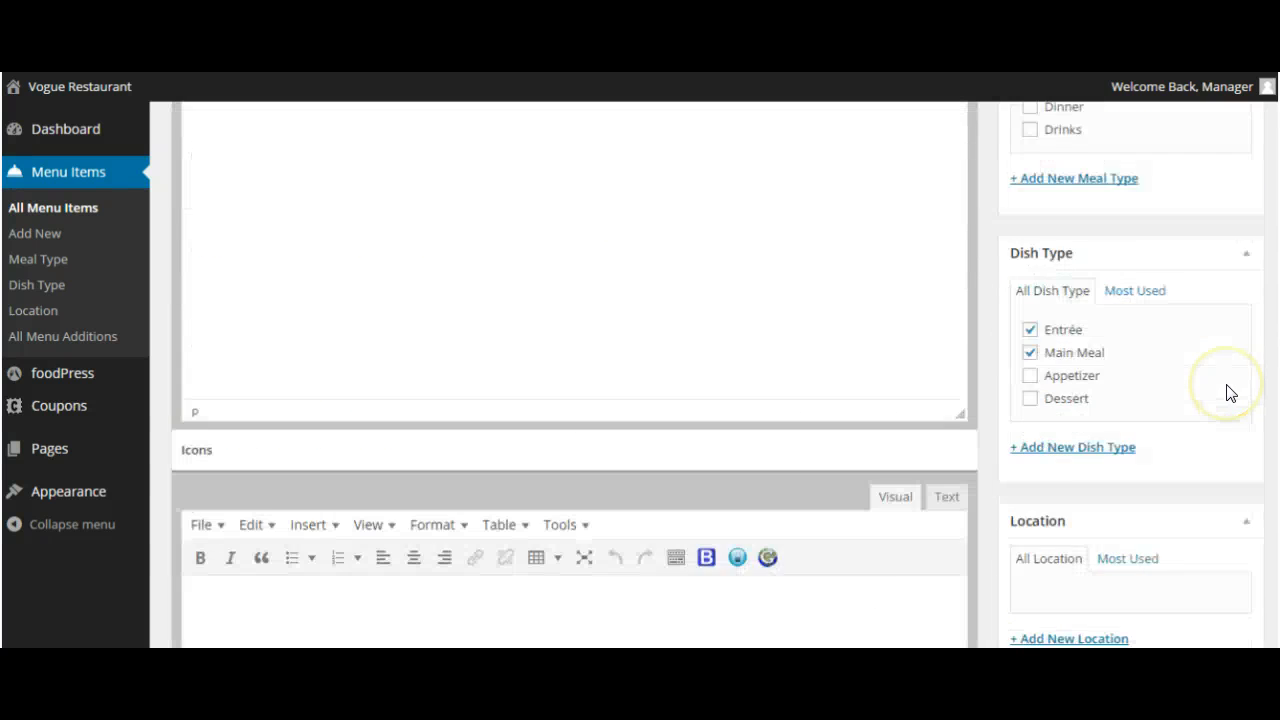
{"action": "scroll", "coordinate": [1229, 391], "scroll_direction": "down", "scroll_amount": 5}
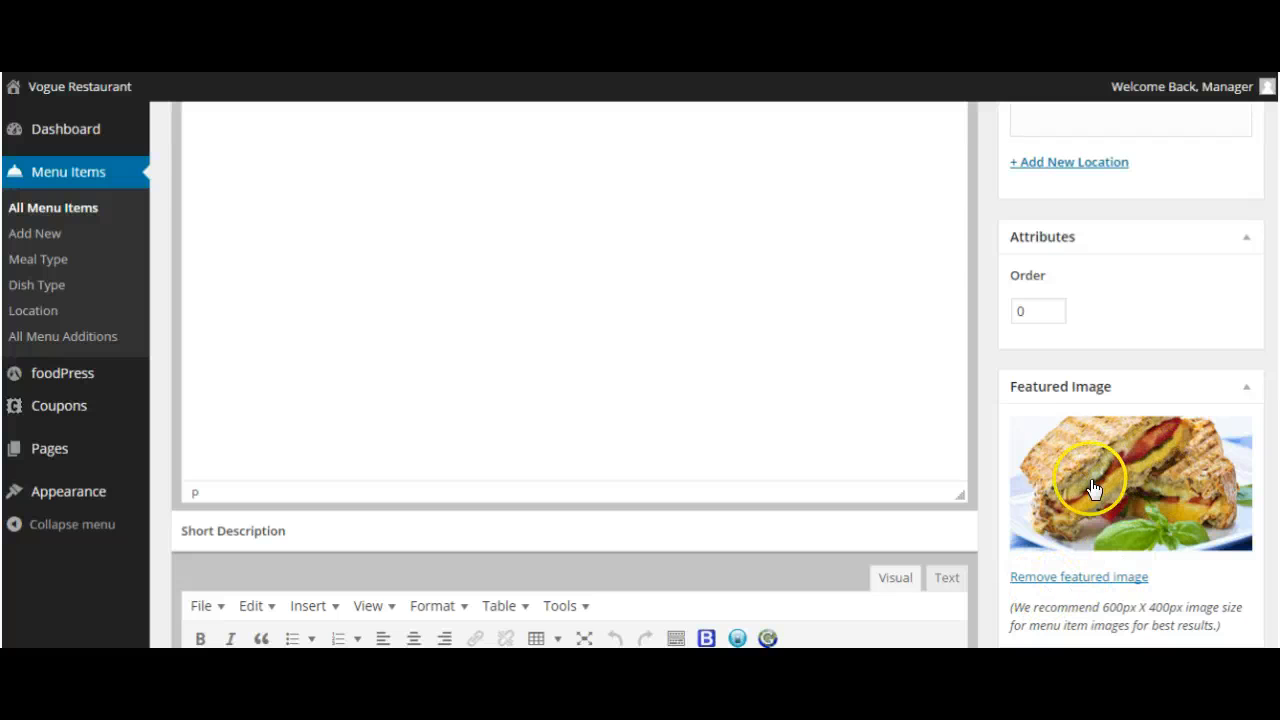
{"action": "scroll", "coordinate": [1093, 488], "scroll_direction": "up", "scroll_amount": 8}
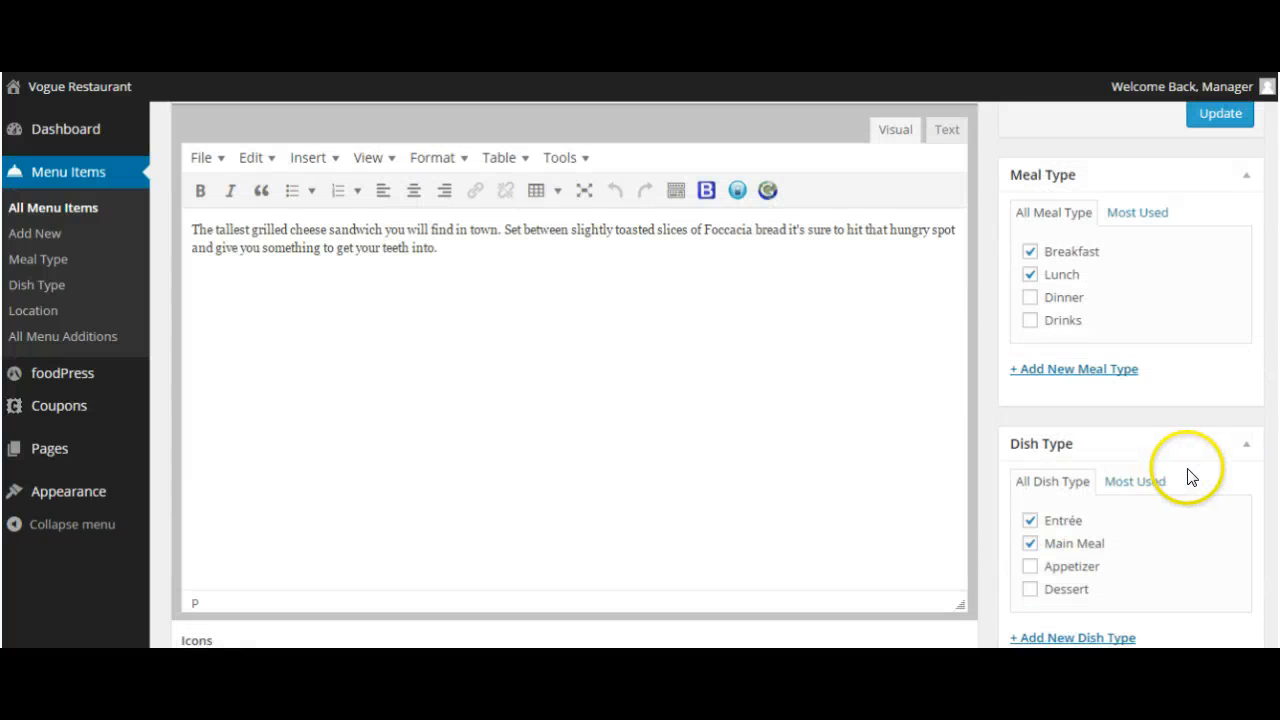
{"action": "scroll", "coordinate": [1220, 468], "scroll_direction": "up", "scroll_amount": 1}
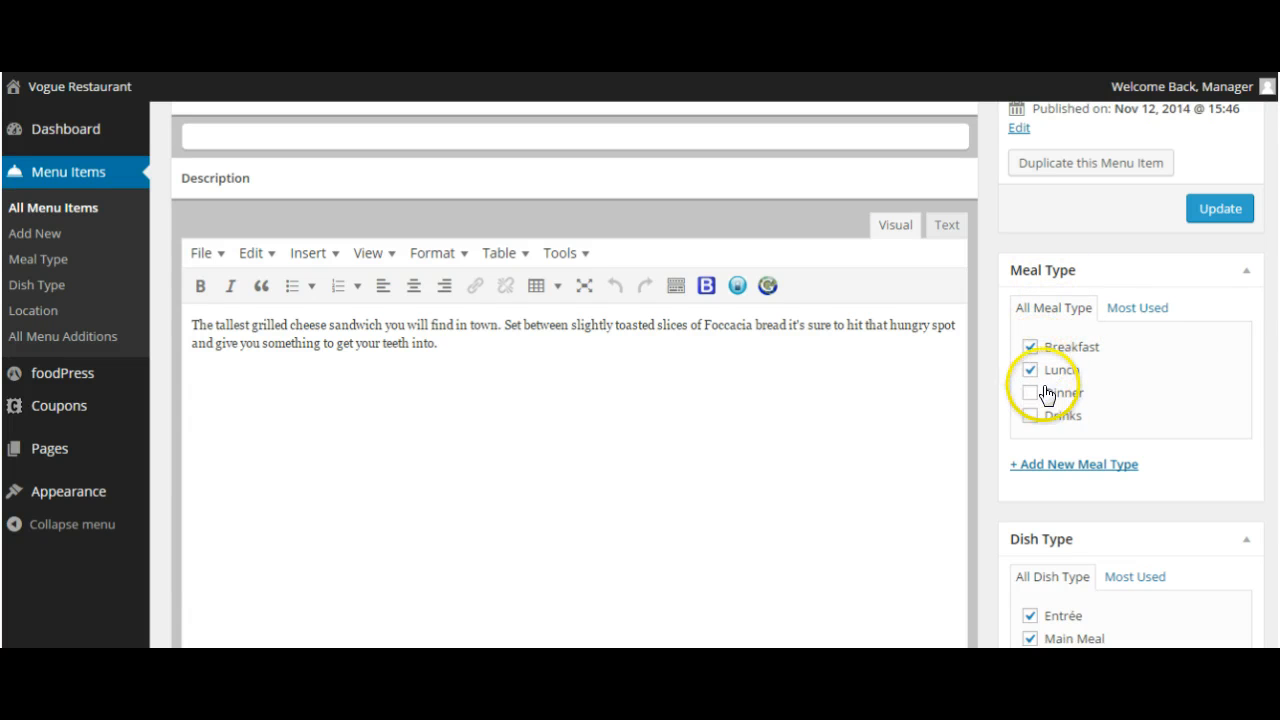
{"action": "scroll", "coordinate": [1104, 430], "scroll_direction": "down", "scroll_amount": 1}
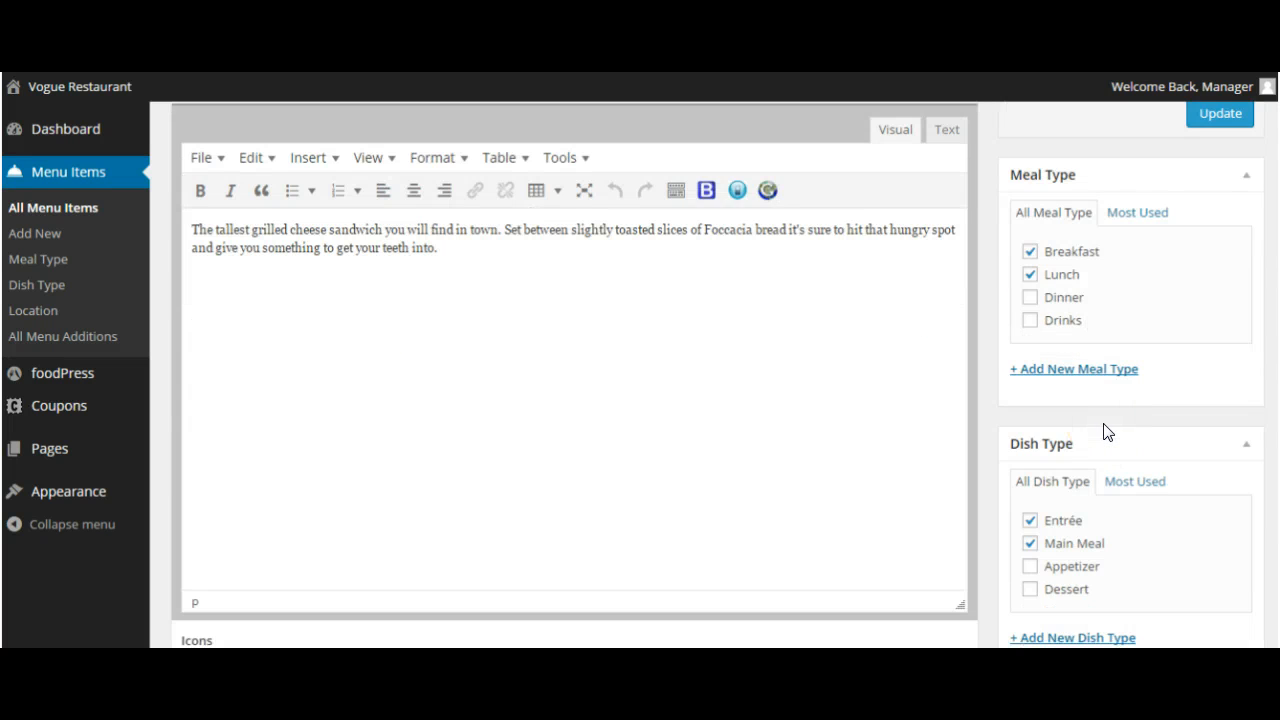
{"action": "scroll", "coordinate": [1104, 430], "scroll_direction": "up", "scroll_amount": 2}
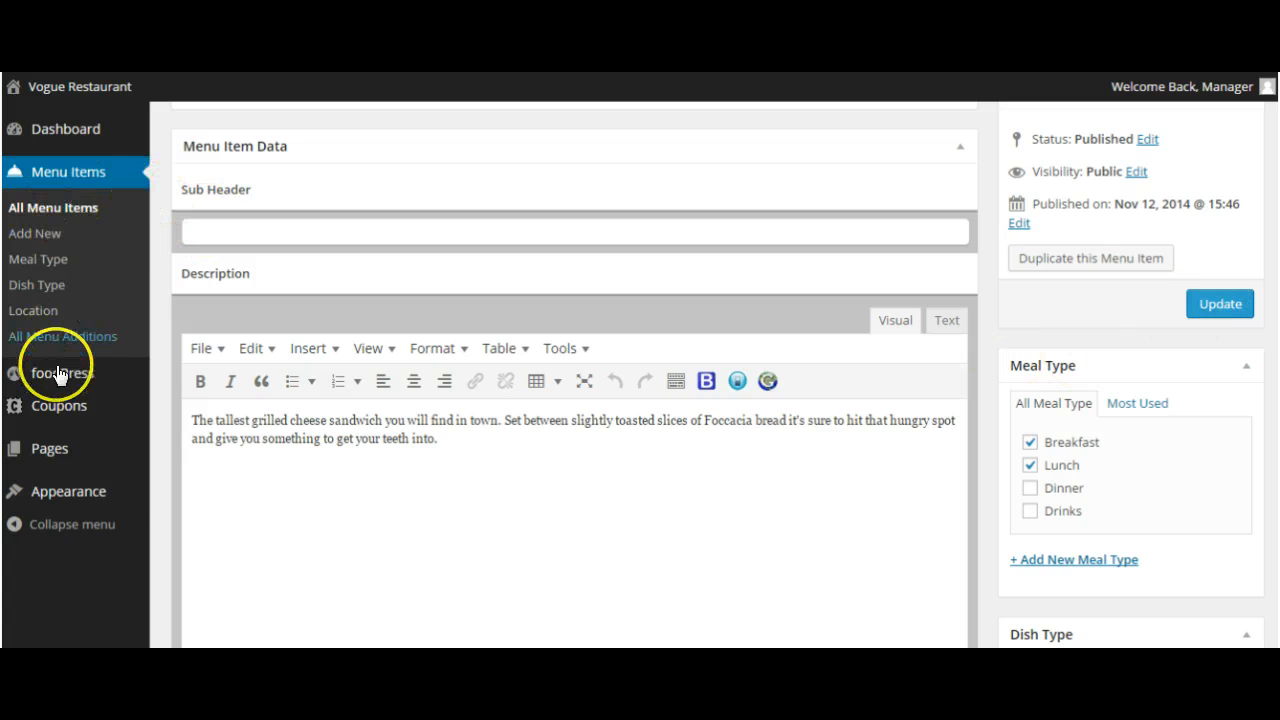
{"action": "left_click", "coordinate": [82, 131]}
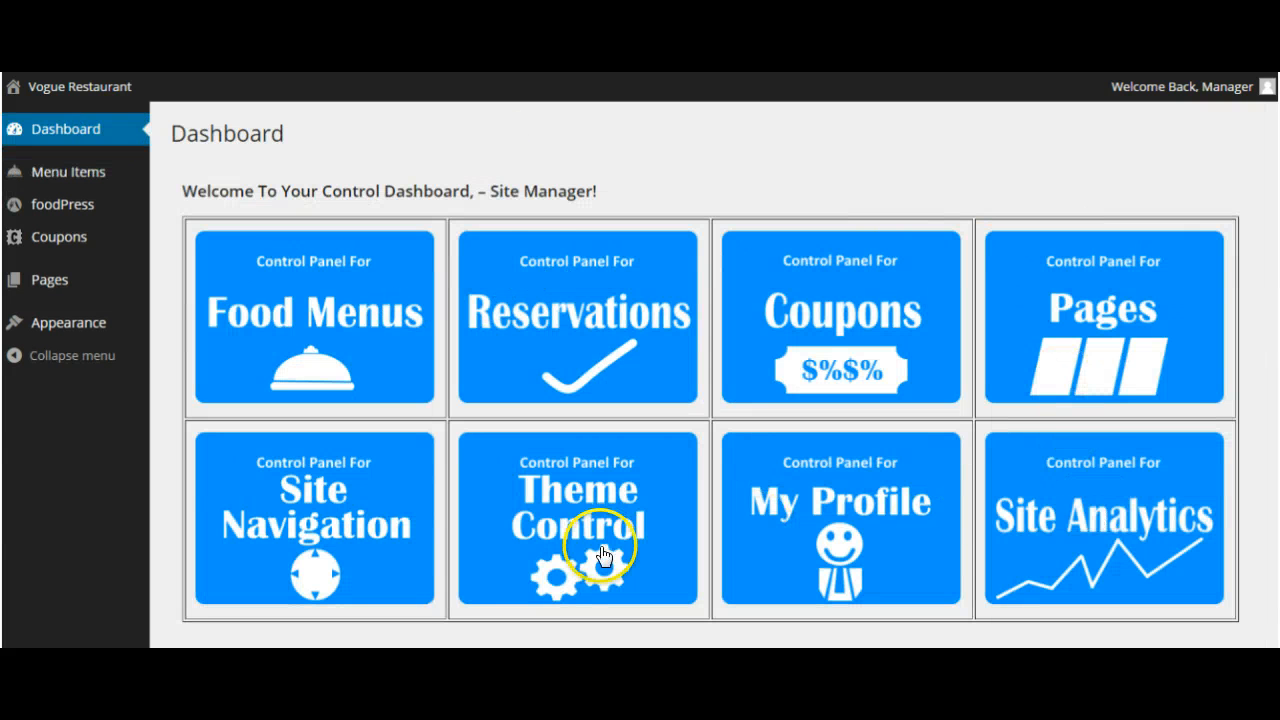
Open the Reservations control panel and examine its general reservation settings and notification settings.
{"action": "left_click", "coordinate": [584, 286]}
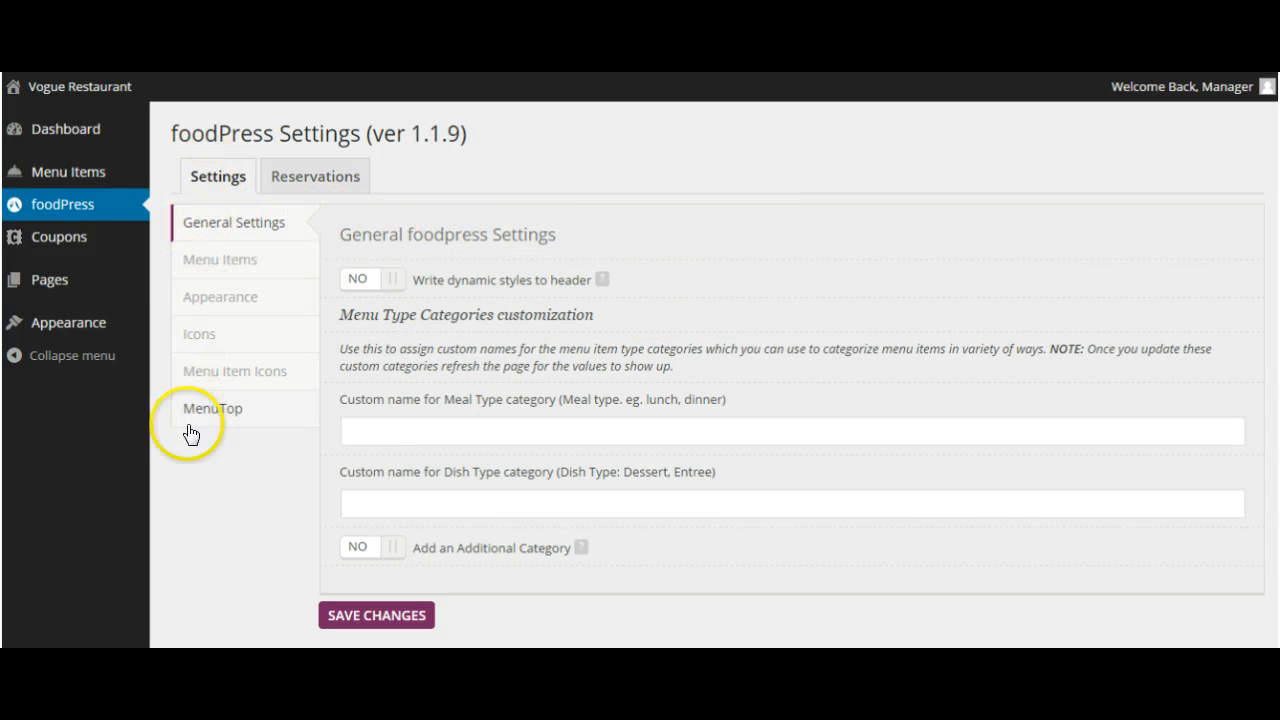
{"action": "left_click", "coordinate": [318, 178]}
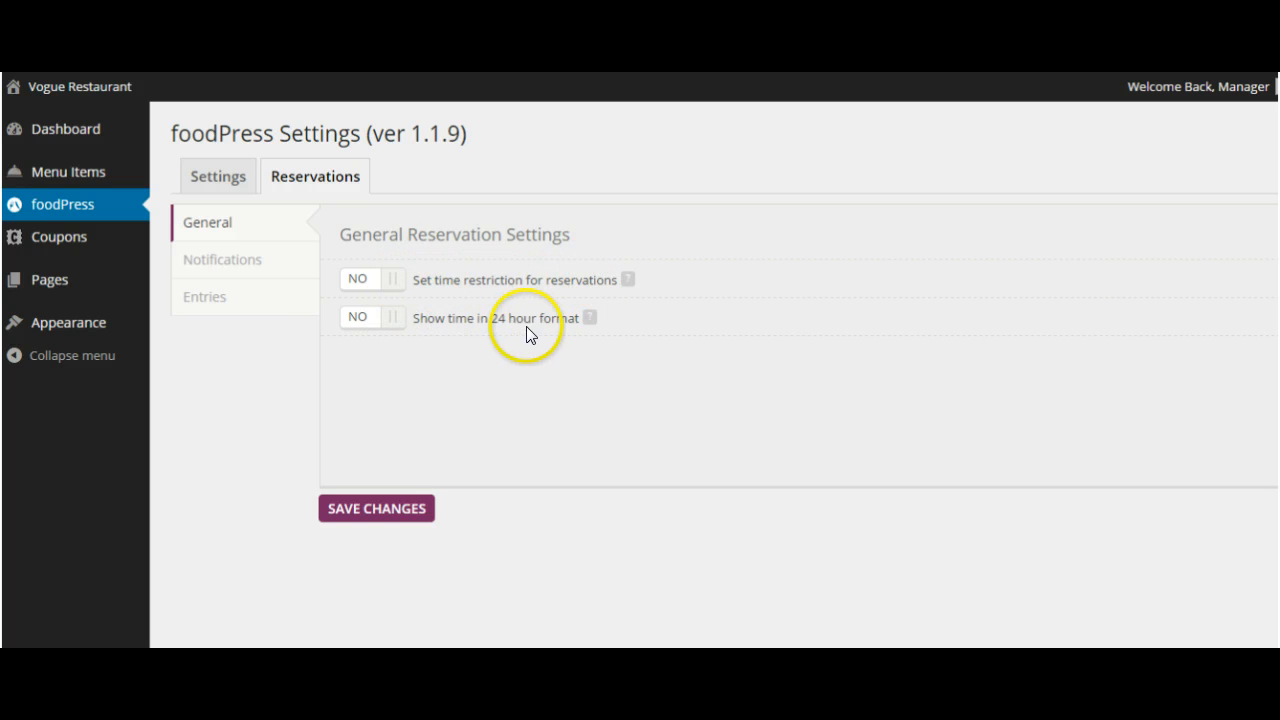
{"action": "left_click", "coordinate": [238, 263]}
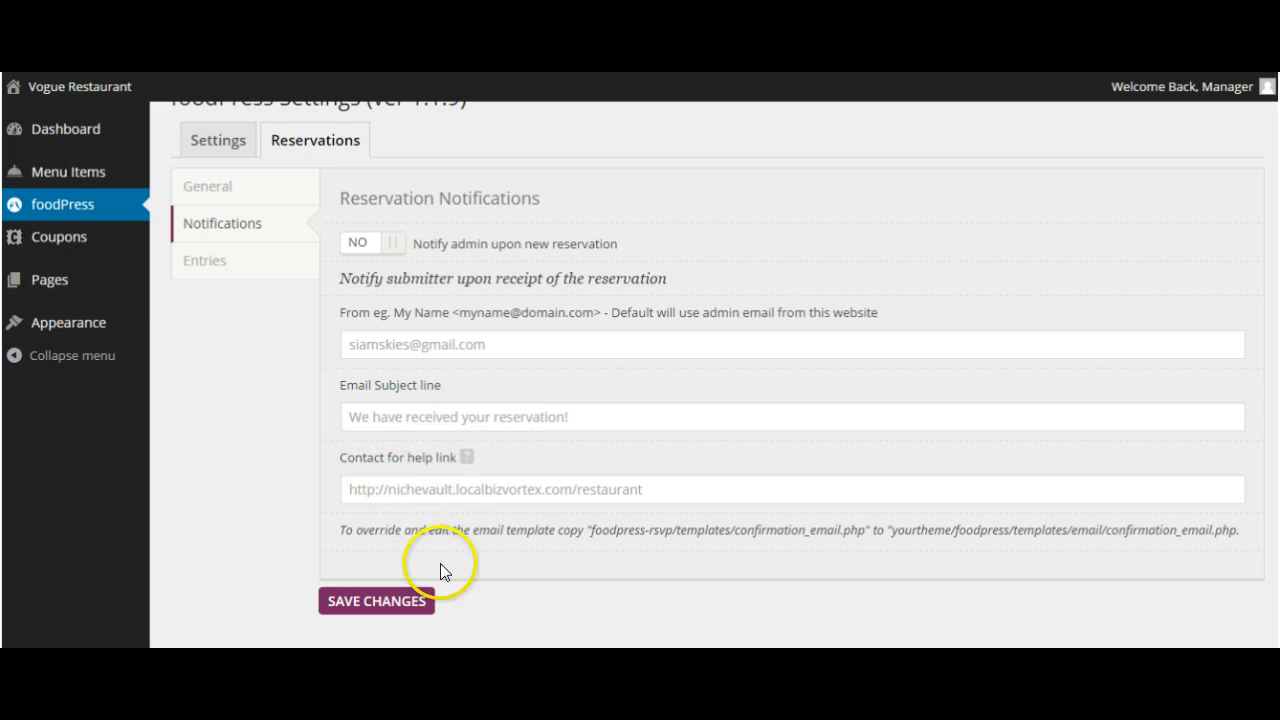
Examine the past reservation entries and the notification settings, and return to the manager dashboard.
{"action": "left_click", "coordinate": [232, 268]}
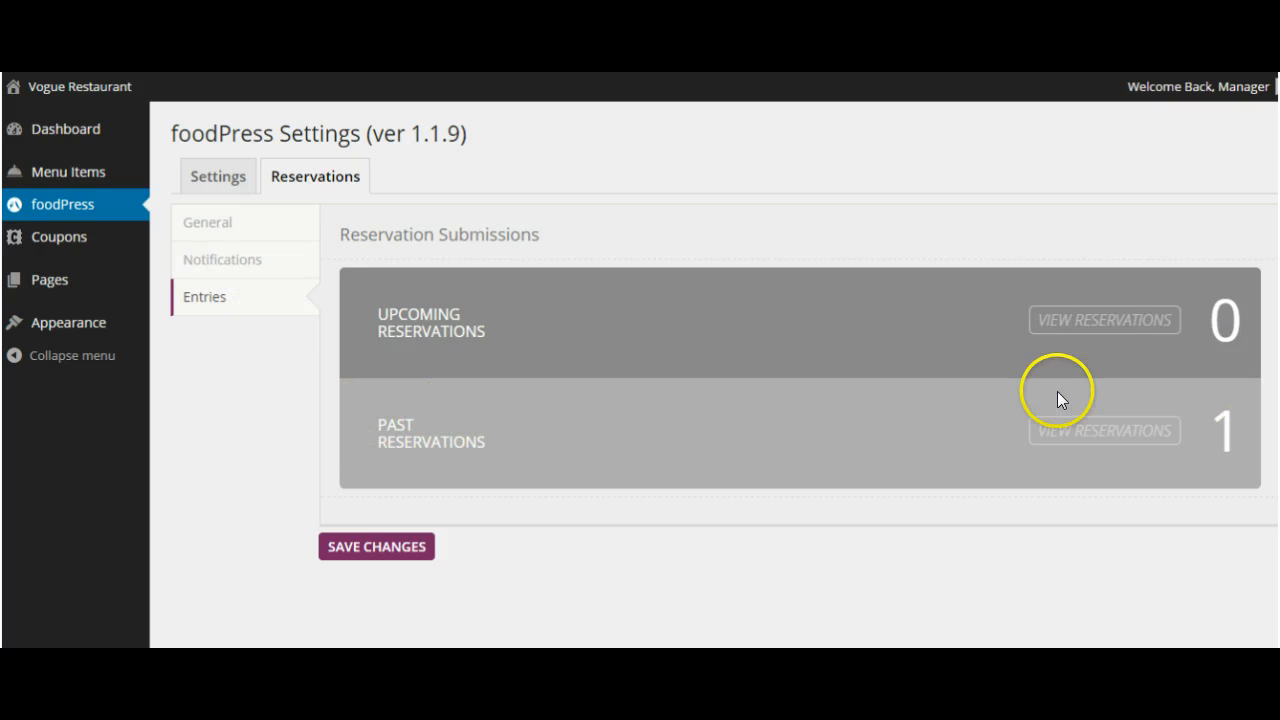
{"action": "left_click", "coordinate": [1105, 432]}
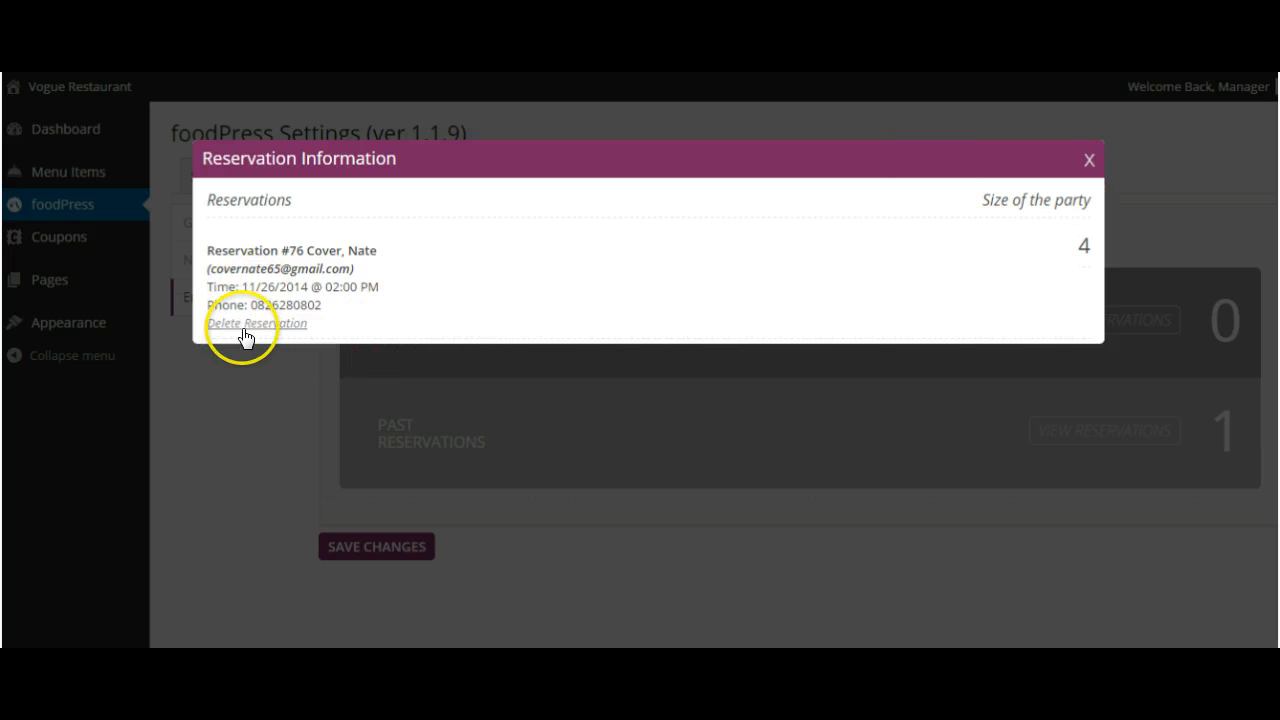
{"action": "left_click", "coordinate": [1095, 160]}
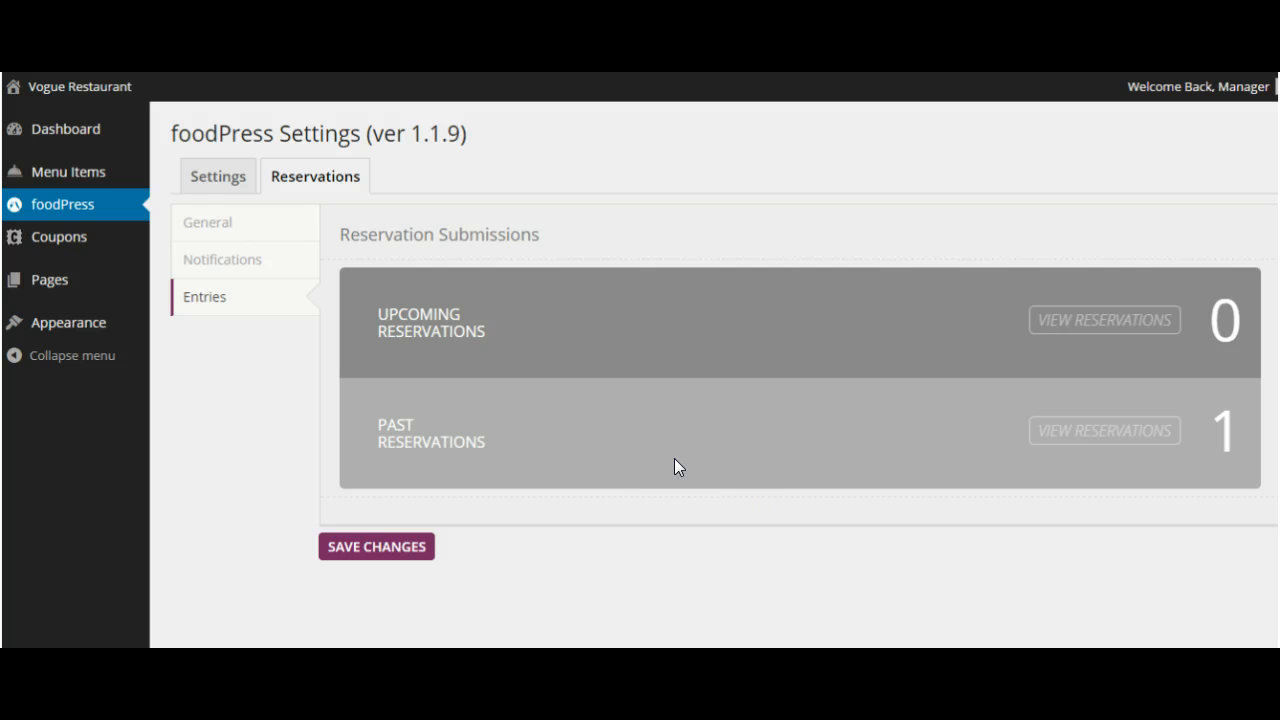
{"action": "left_click", "coordinate": [224, 262]}
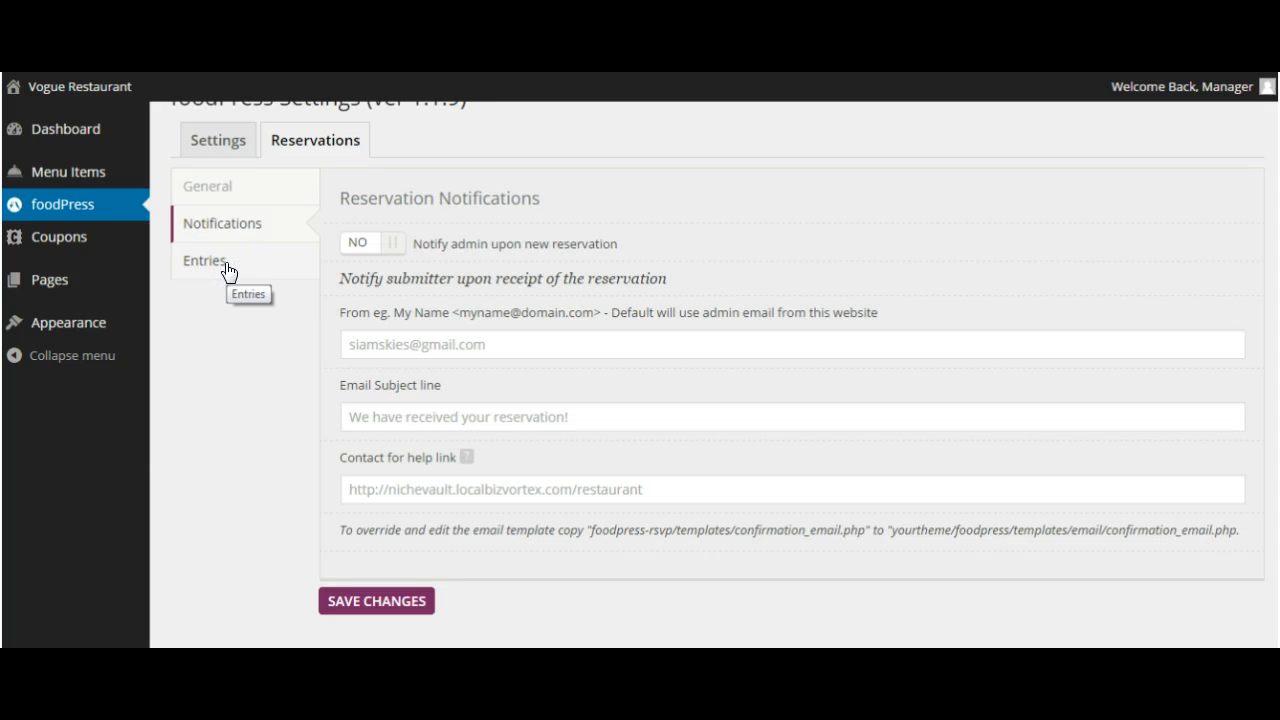
{"action": "scroll", "coordinate": [800, 340], "scroll_direction": "up", "scroll_amount": 1}
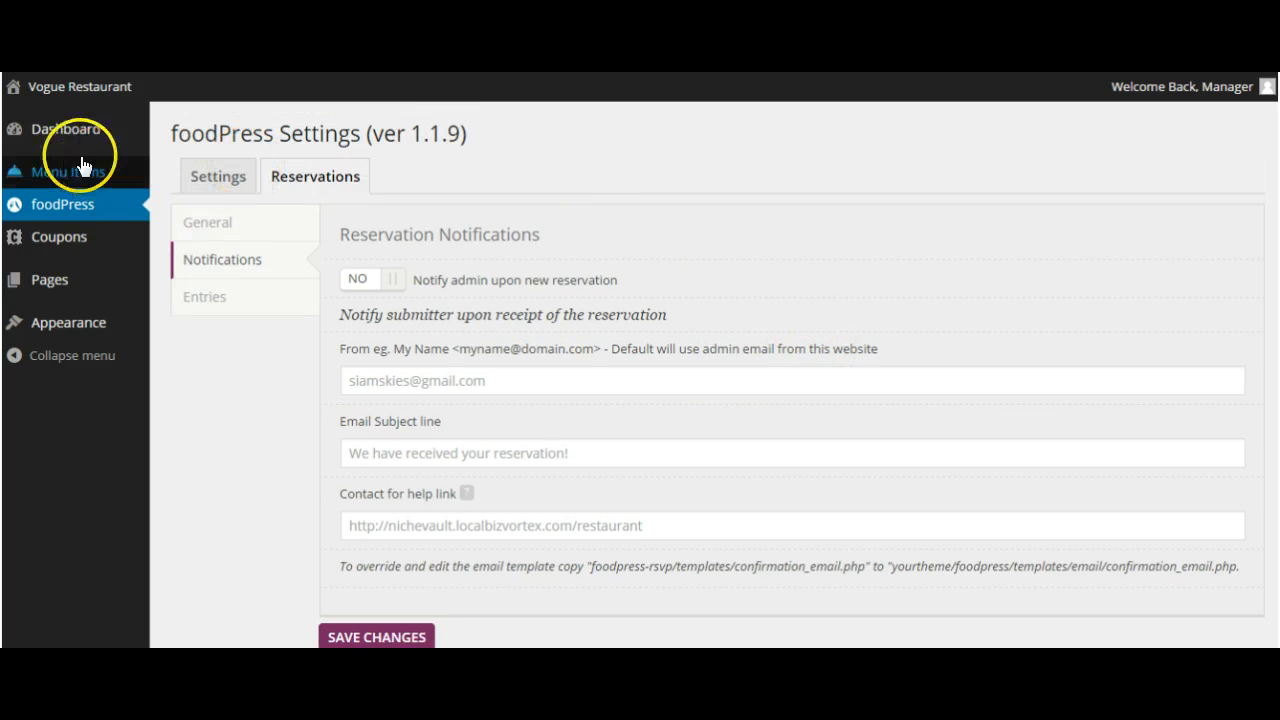
{"action": "left_click", "coordinate": [60, 126]}
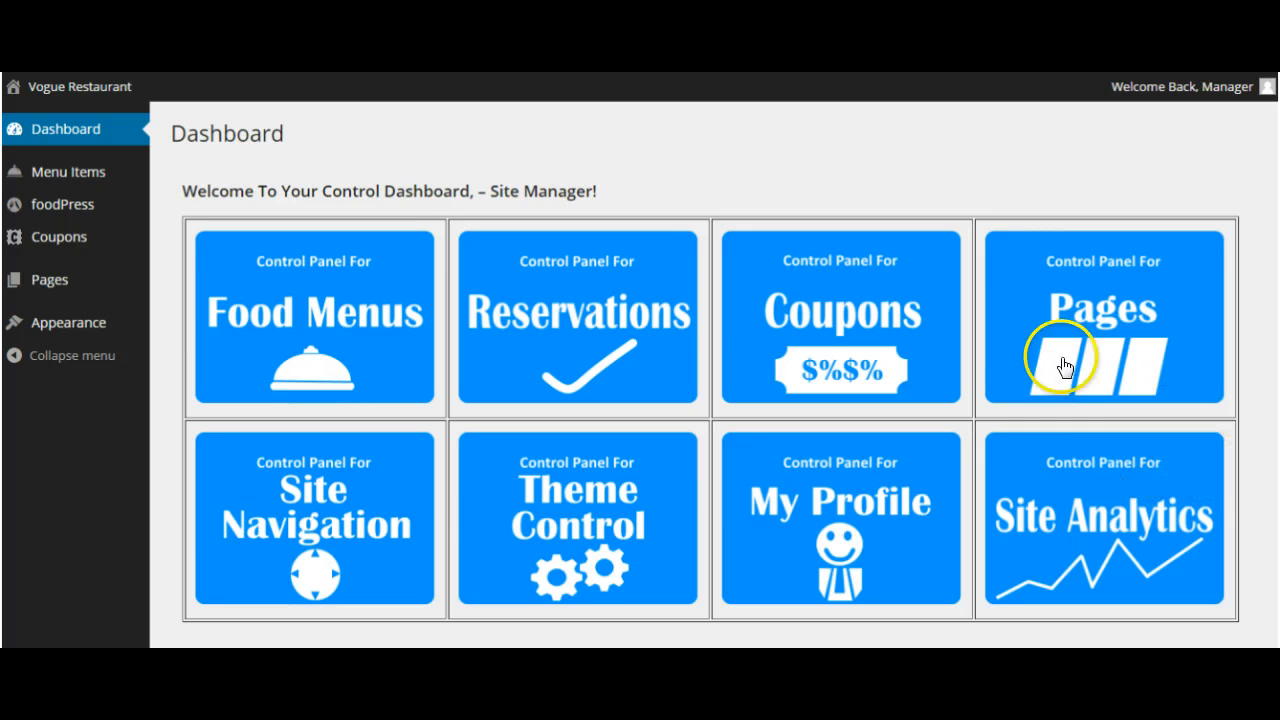
Open the Theme Control panel and examine its settings from Header through Quote Rotator, including the testimonial quotes.
{"action": "left_click", "coordinate": [570, 468]}
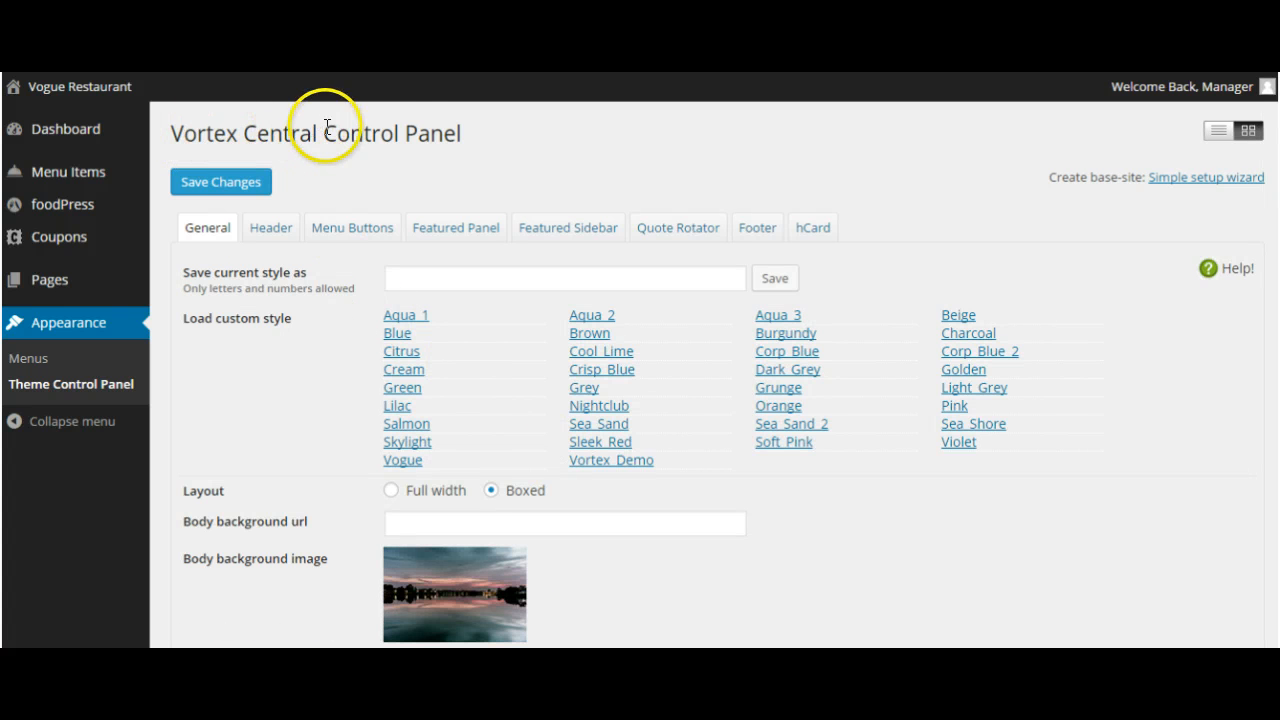
{"action": "left_click", "coordinate": [270, 222]}
{"action": "left_click", "coordinate": [325, 222]}
{"action": "left_click", "coordinate": [446, 227]}
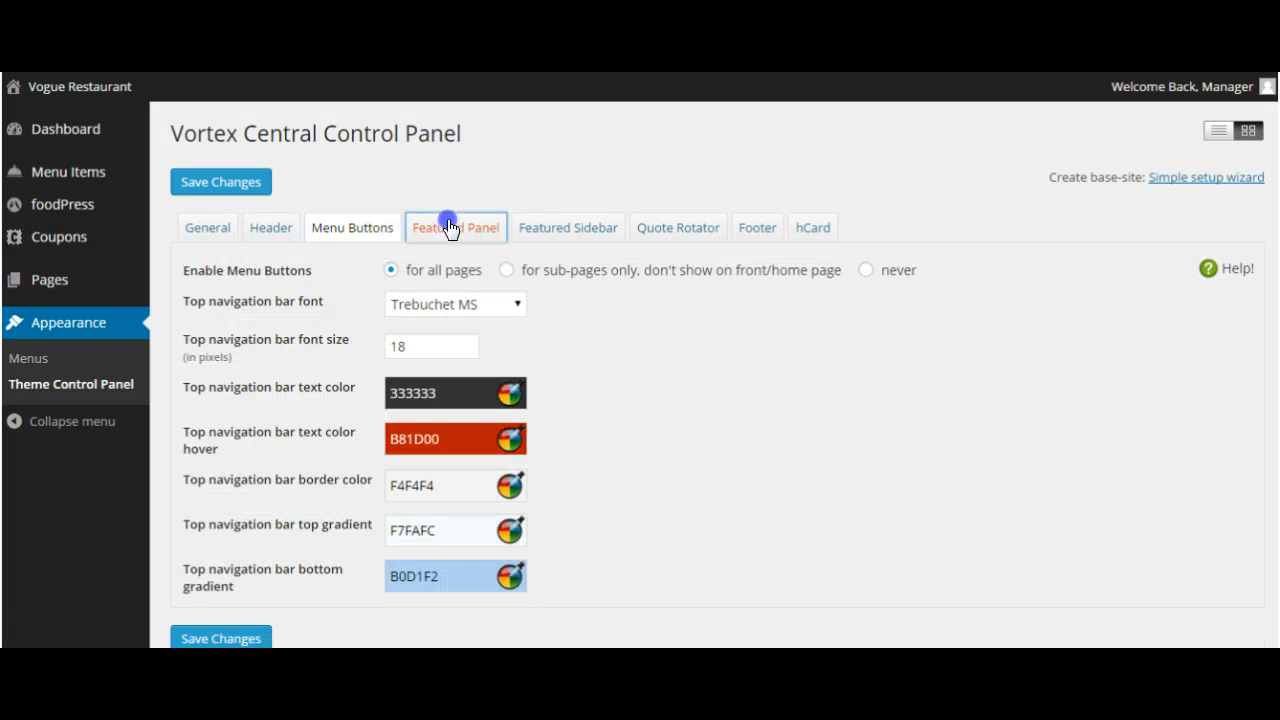
{"action": "left_click", "coordinate": [586, 227]}
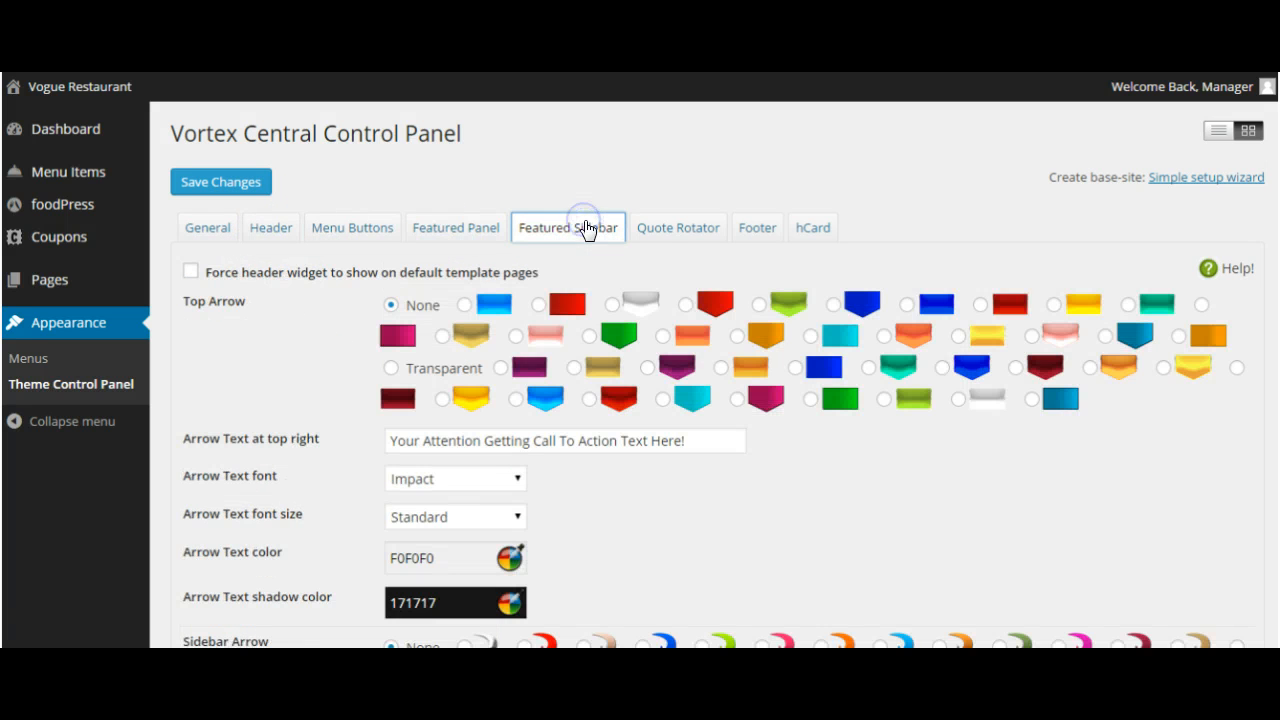
{"action": "left_click", "coordinate": [690, 222]}
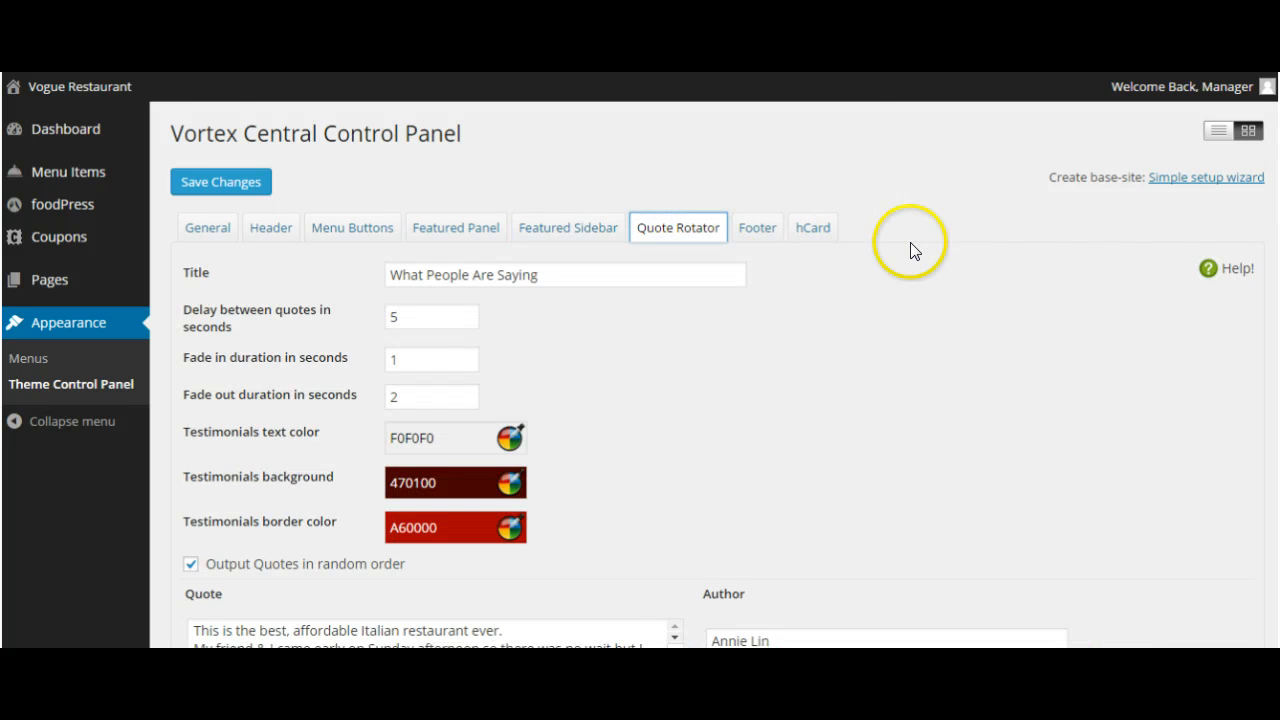
{"action": "scroll", "coordinate": [914, 277], "scroll_direction": "down", "scroll_amount": 3}
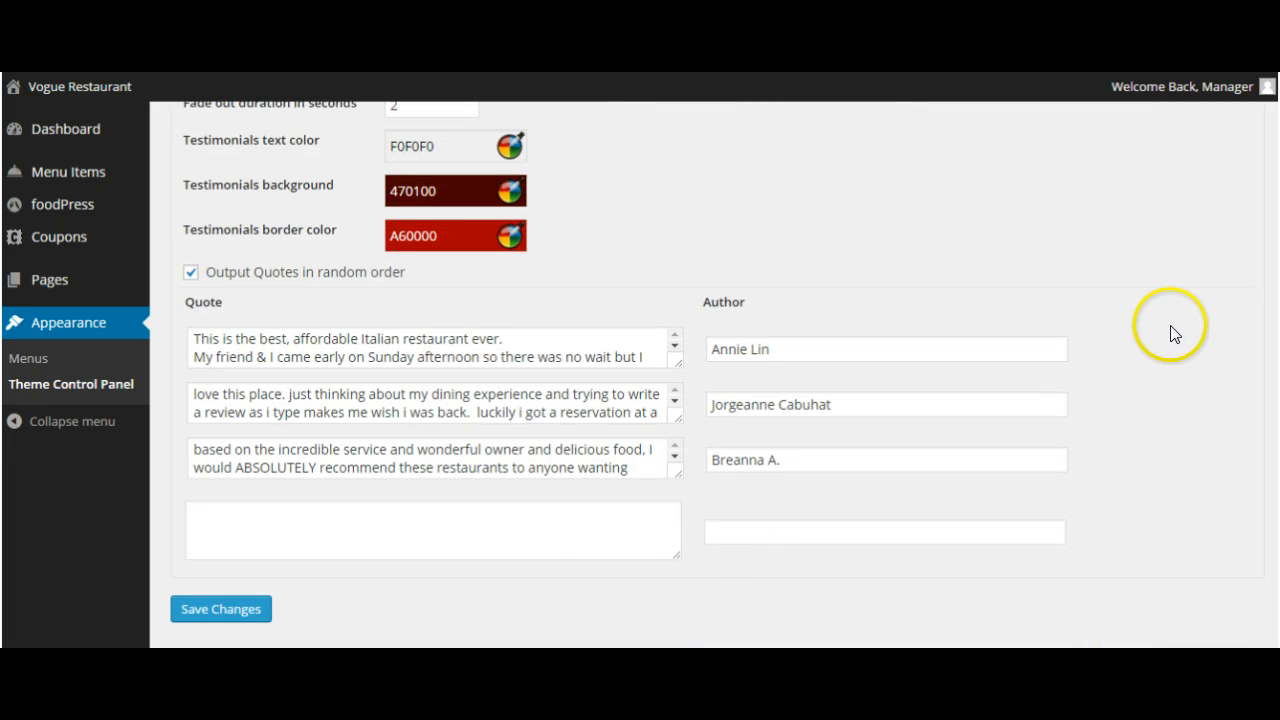
{"action": "scroll", "coordinate": [1172, 337], "scroll_direction": "up", "scroll_amount": 3}
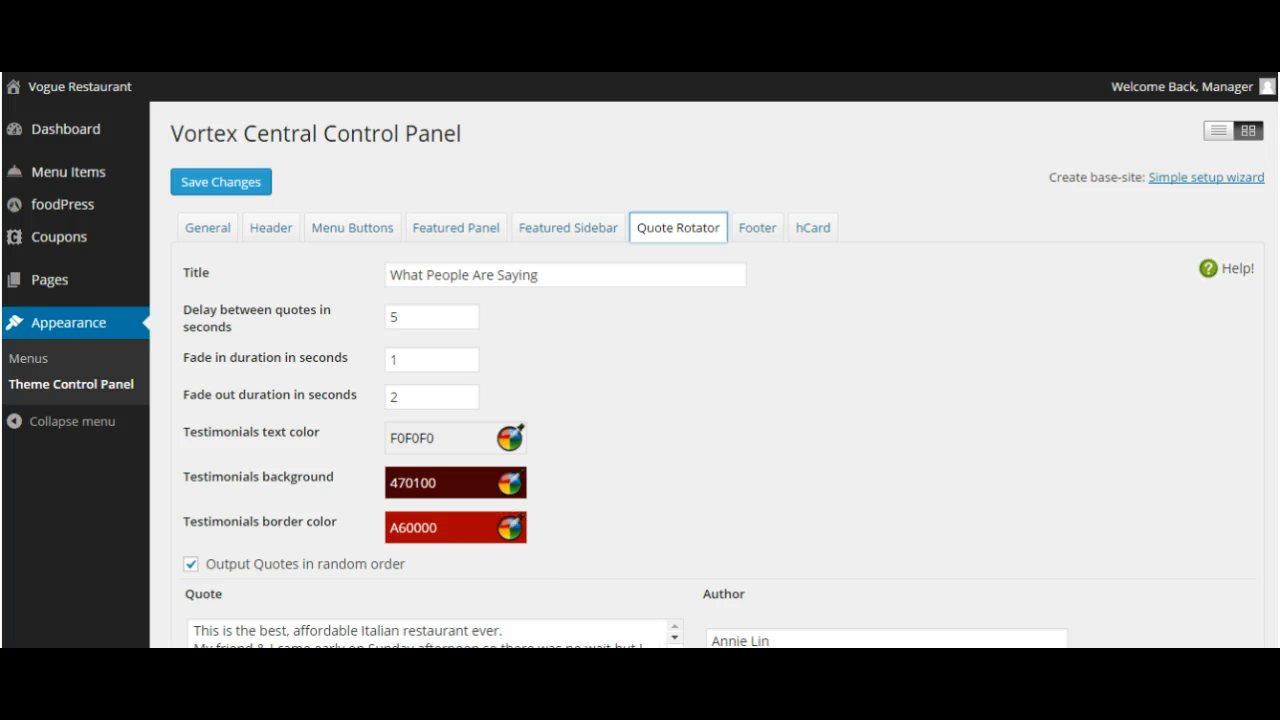
Switch to the Firefox window with the administrator dashboard and open the Side Menu settings of WP Admin UI Customize.
{"action": "left_click", "coordinate": [605, 700]}
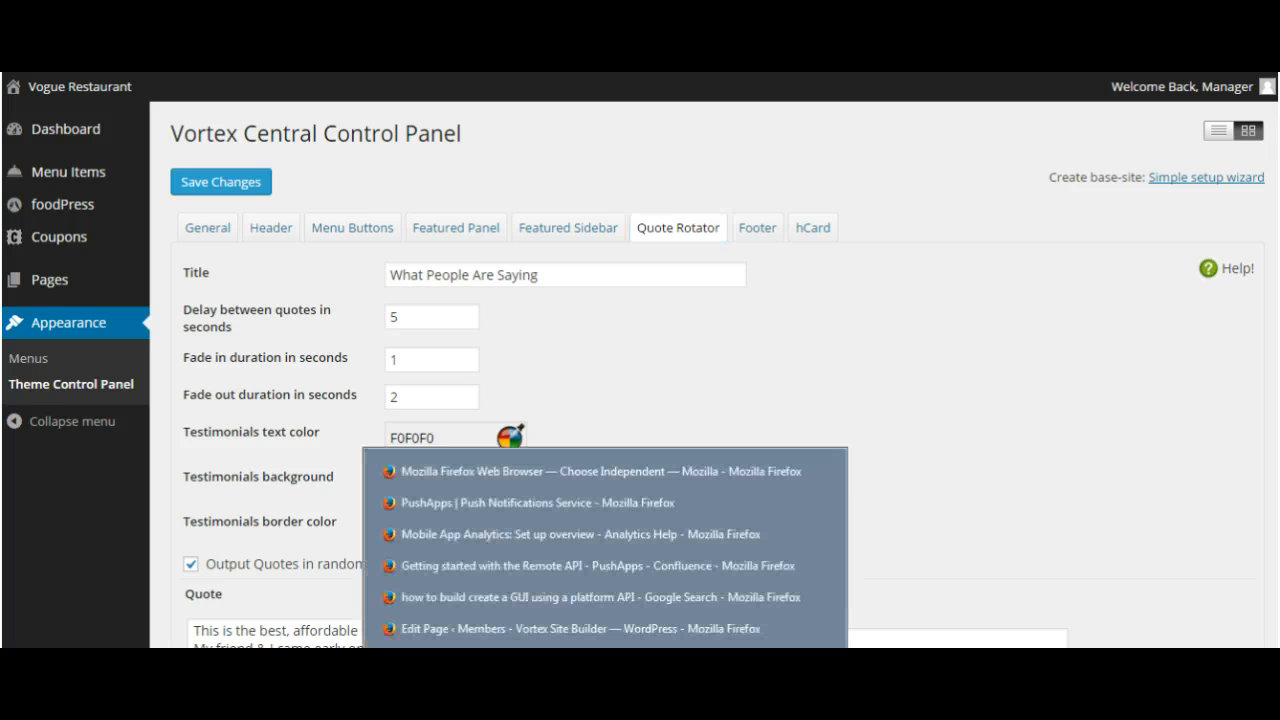
{"action": "left_click", "coordinate": [556, 636]}
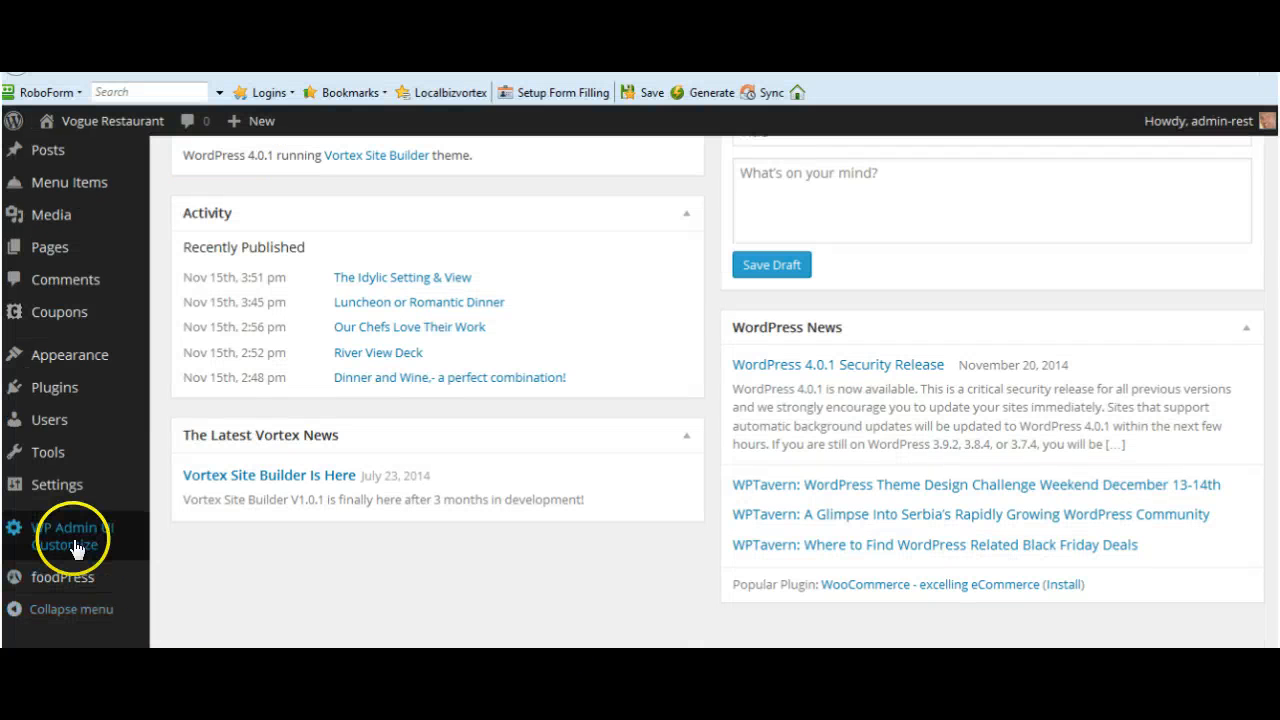
{"action": "mouse_move", "coordinate": [78, 540]}
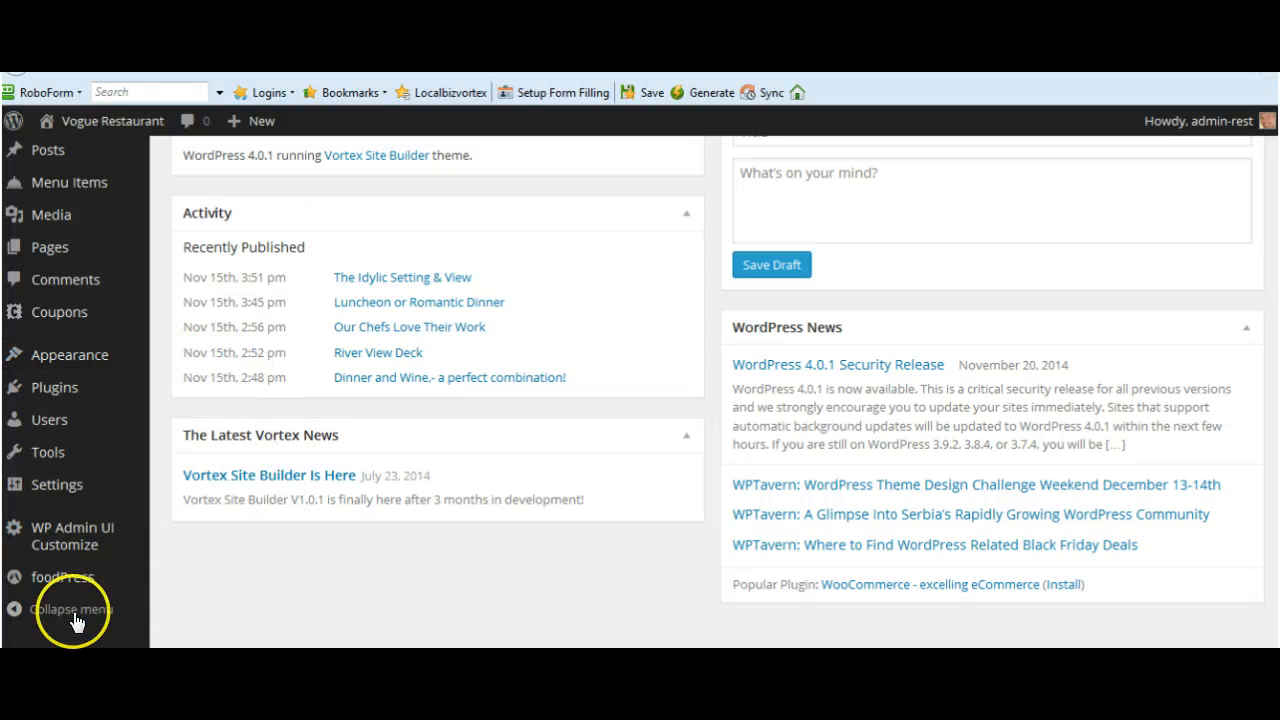
{"action": "left_click", "coordinate": [190, 372]}
Examine the manager's current side menu and the menu items that can be added to it.
{"action": "scroll", "coordinate": [900, 277], "scroll_direction": "down", "scroll_amount": 3}
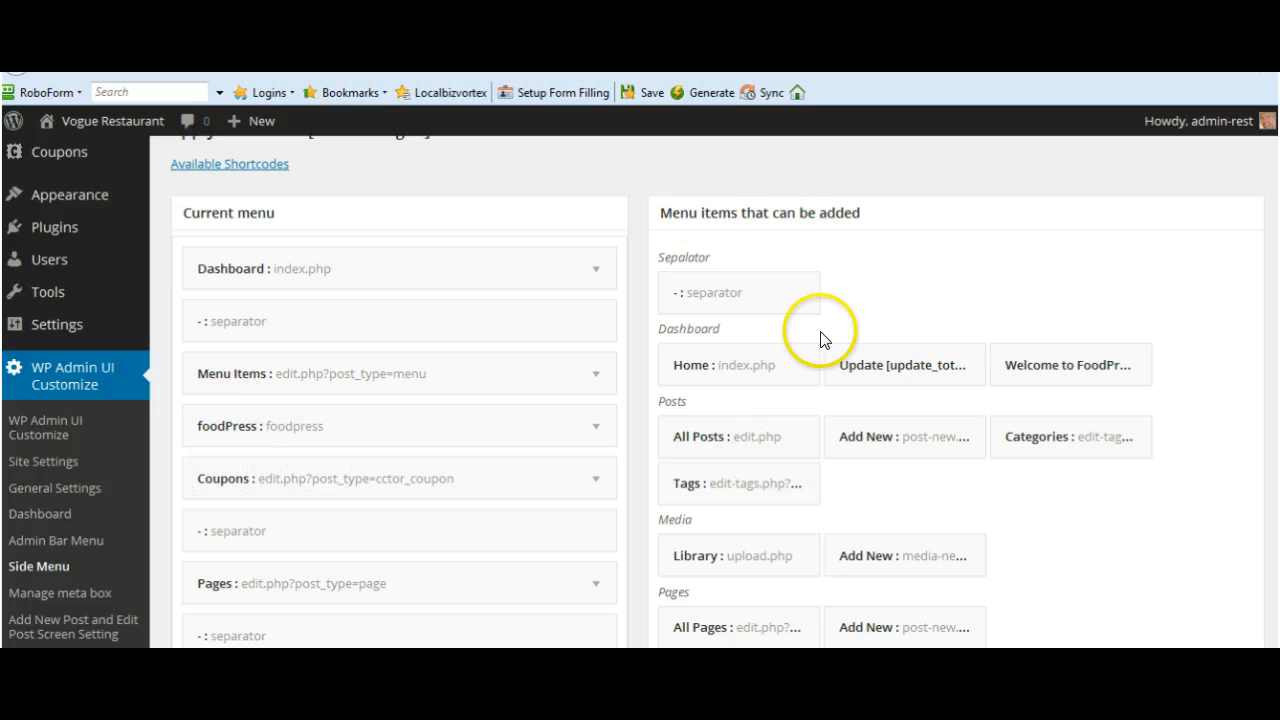
{"action": "scroll", "coordinate": [895, 563], "scroll_direction": "down", "scroll_amount": 1}
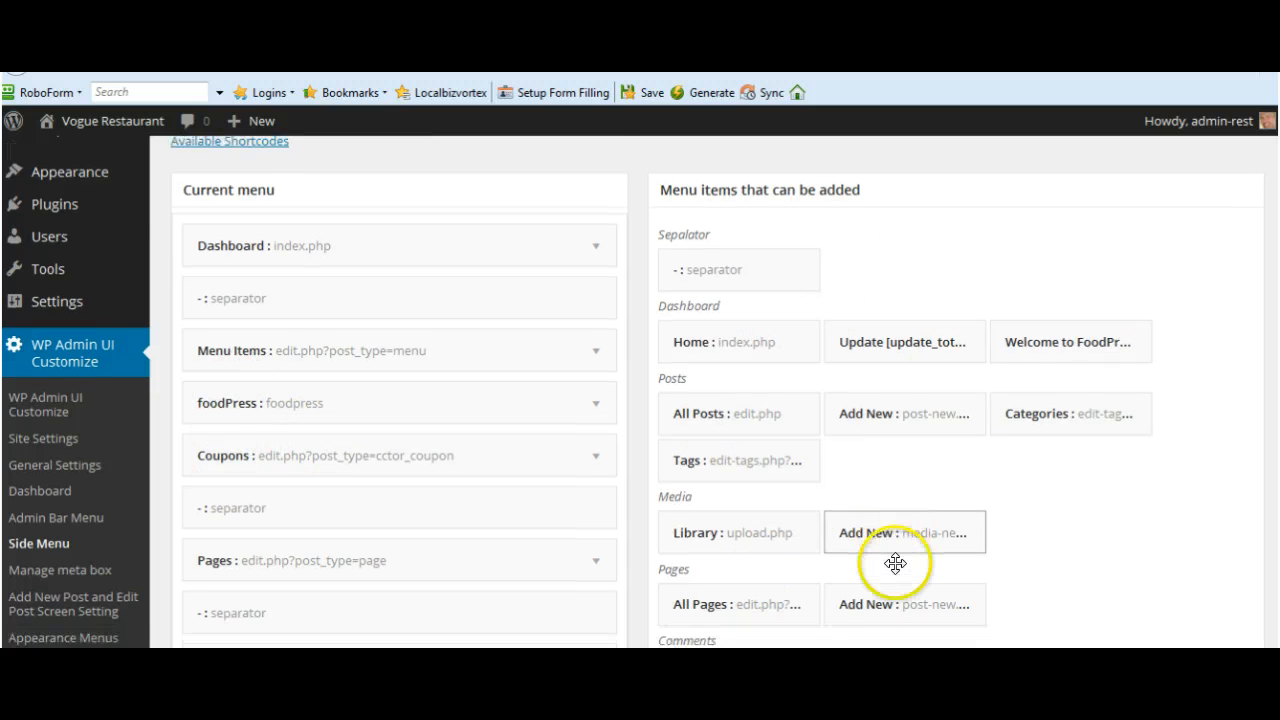
{"action": "scroll", "coordinate": [895, 563], "scroll_direction": "down", "scroll_amount": 4}
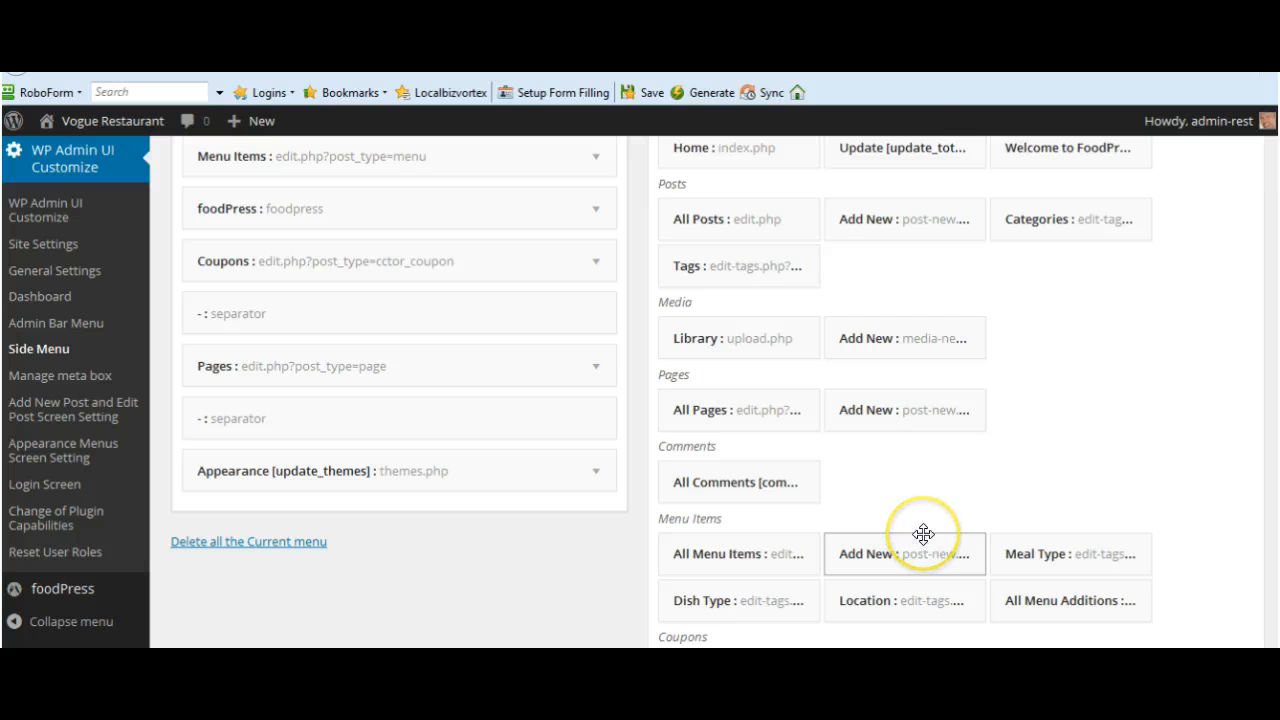
{"action": "scroll", "coordinate": [990, 505], "scroll_direction": "down", "scroll_amount": 2}
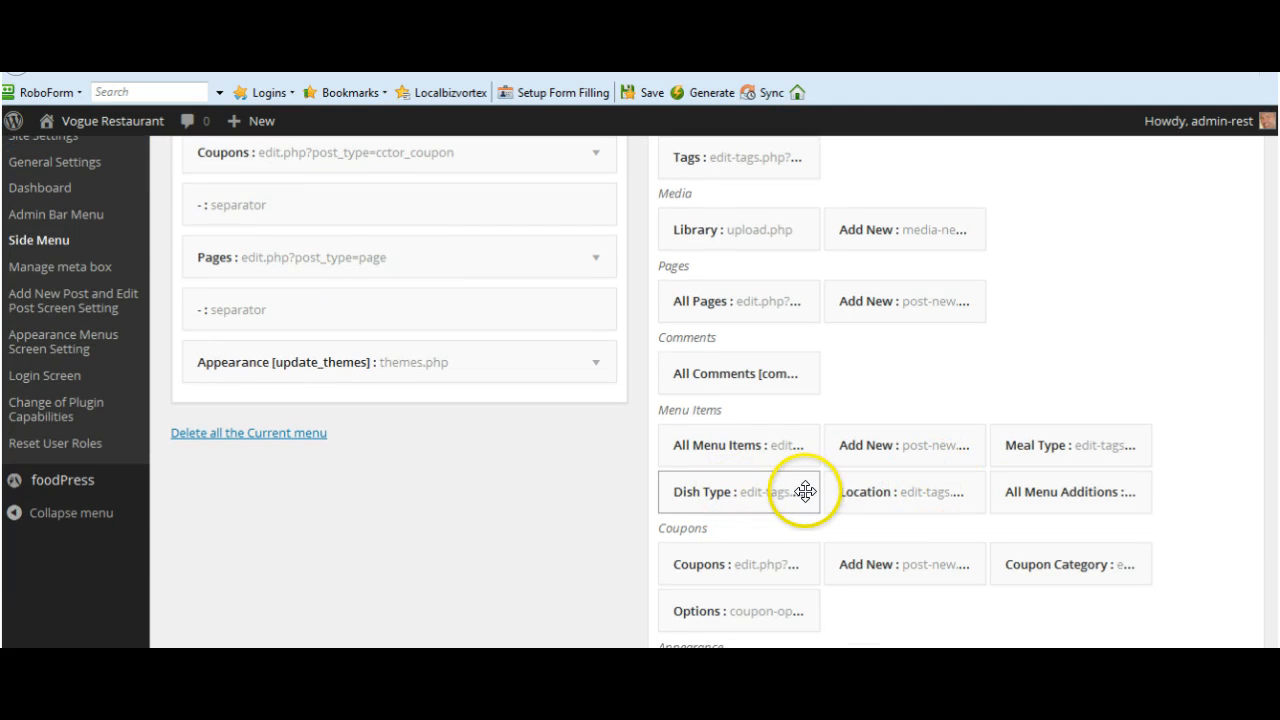
{"action": "left_click_drag", "start_coordinate": [805, 491], "coordinate": [988, 373]}
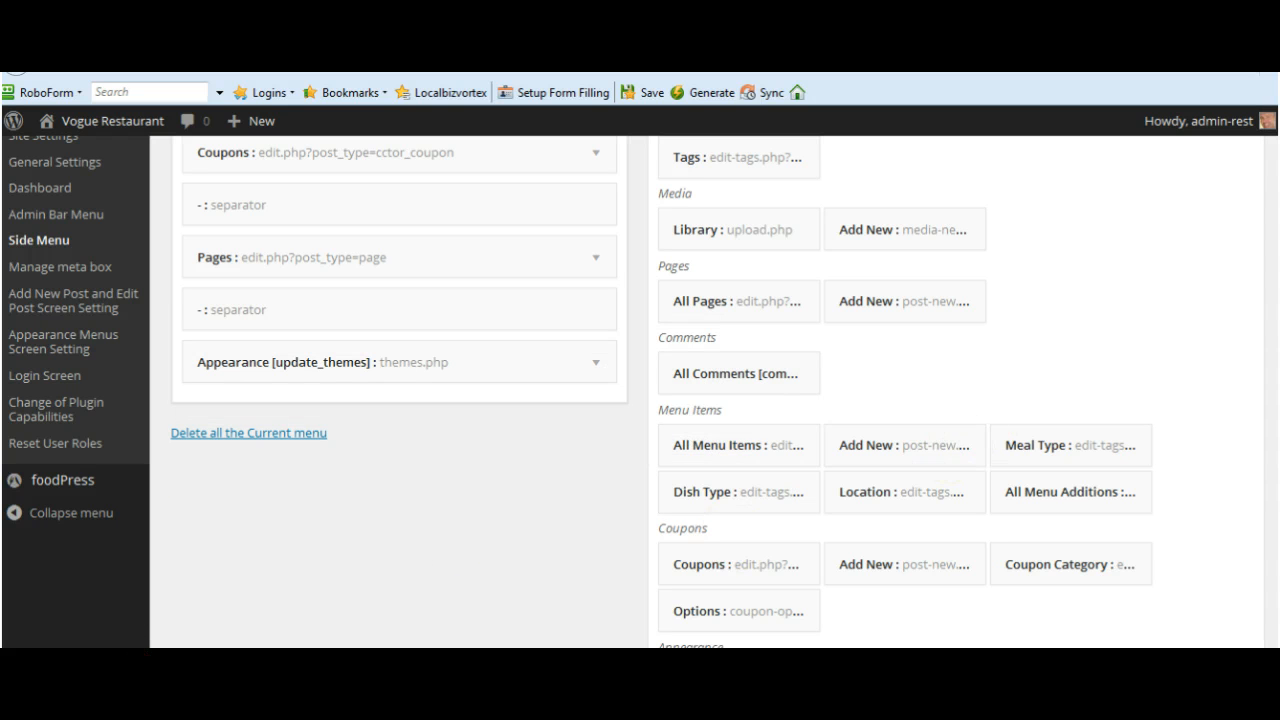
{"action": "scroll", "coordinate": [323, 506], "scroll_direction": "down", "scroll_amount": 5}
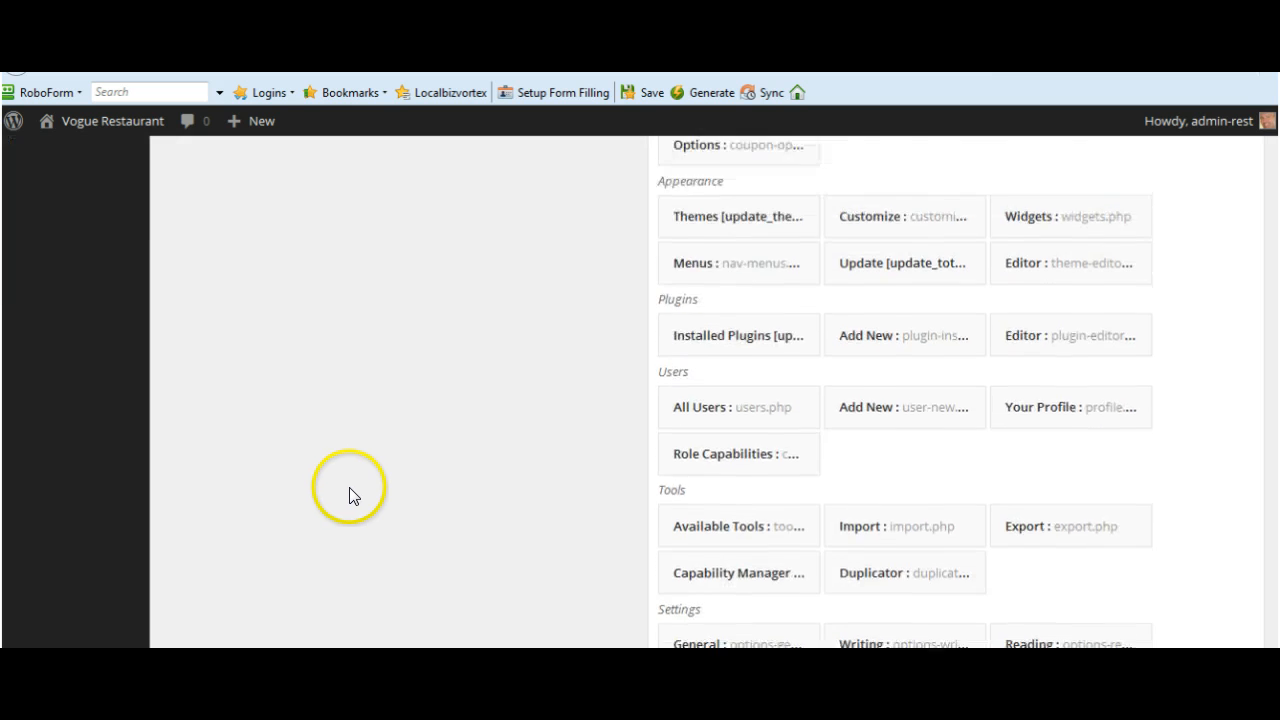
{"action": "scroll", "coordinate": [349, 487], "scroll_direction": "up", "scroll_amount": 6}
{"action": "scroll", "coordinate": [349, 487], "scroll_direction": "up", "scroll_amount": 3}
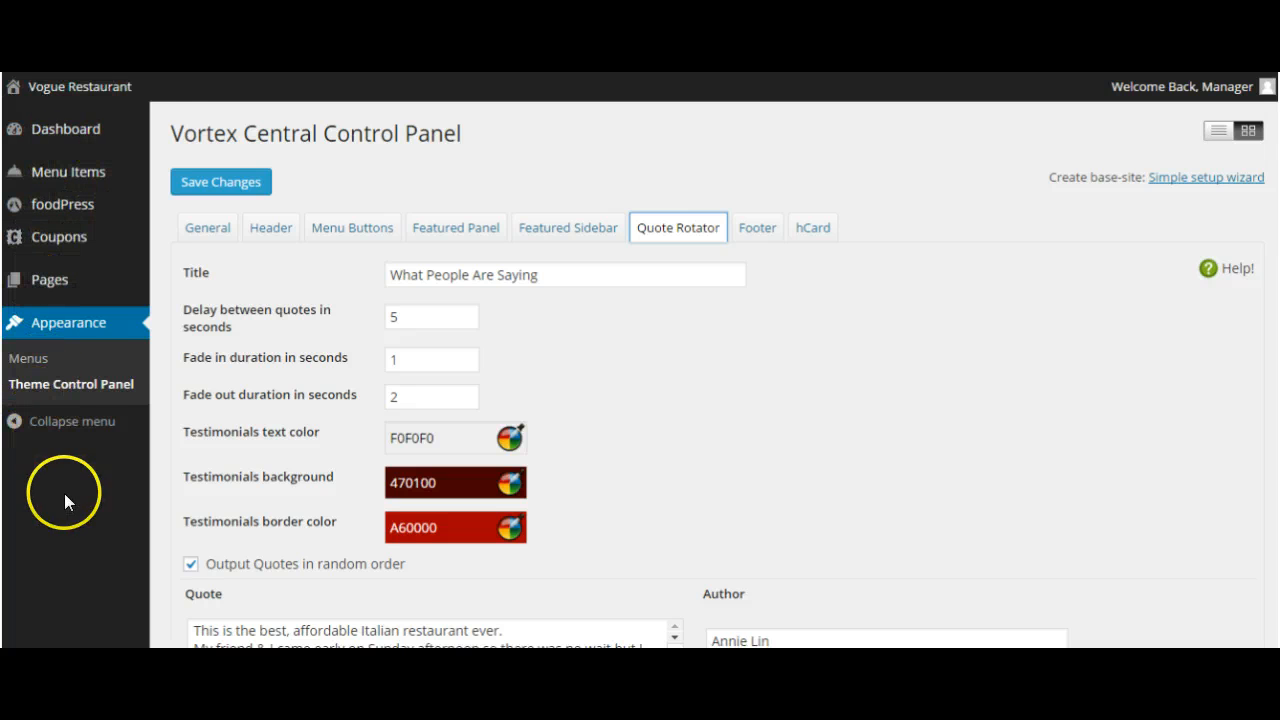
From the manager dashboard, view the public Vogue Restaurant site and go back to the dashboard.
{"action": "left_click", "coordinate": [65, 130]}
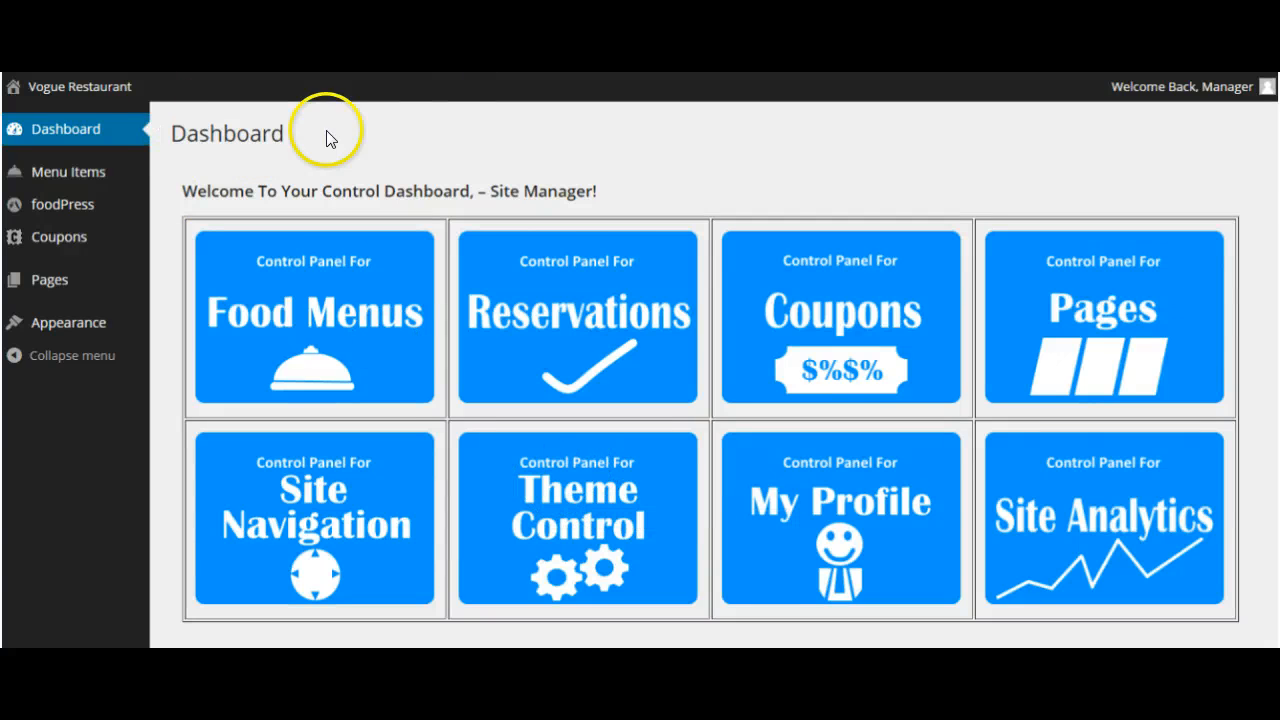
{"action": "mouse_move", "coordinate": [60, 92]}
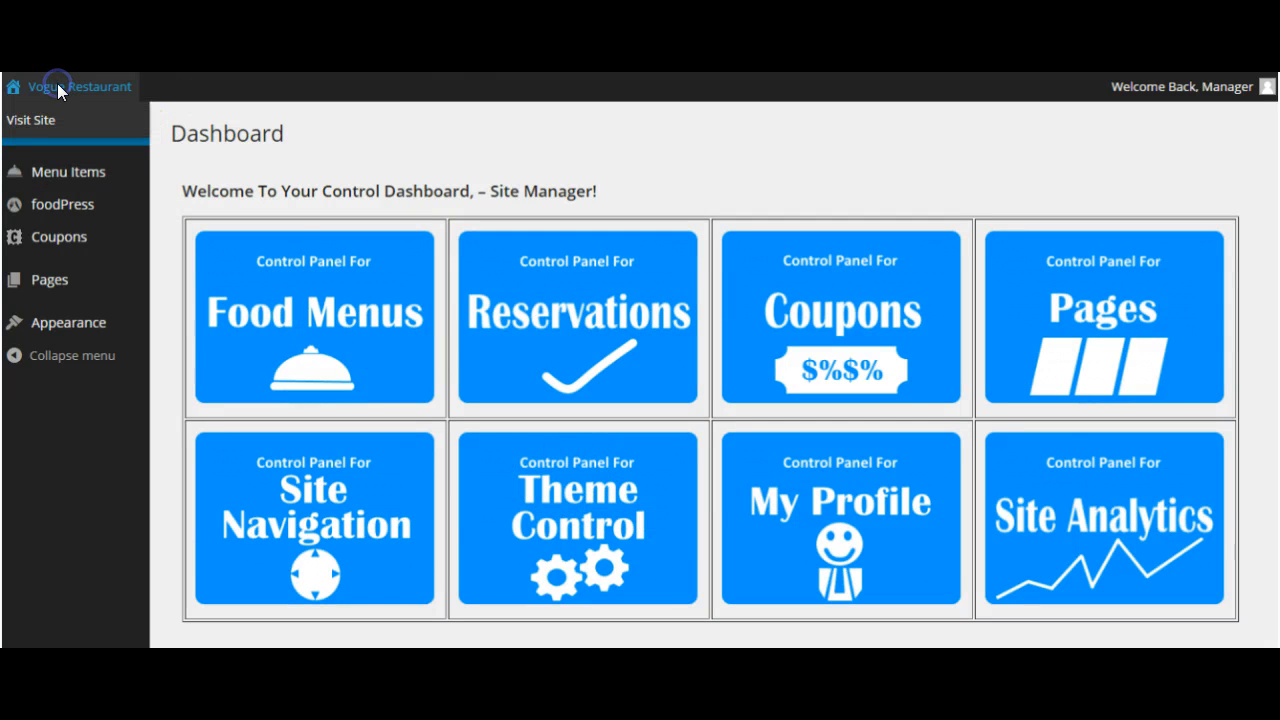
{"action": "left_click", "coordinate": [57, 86]}
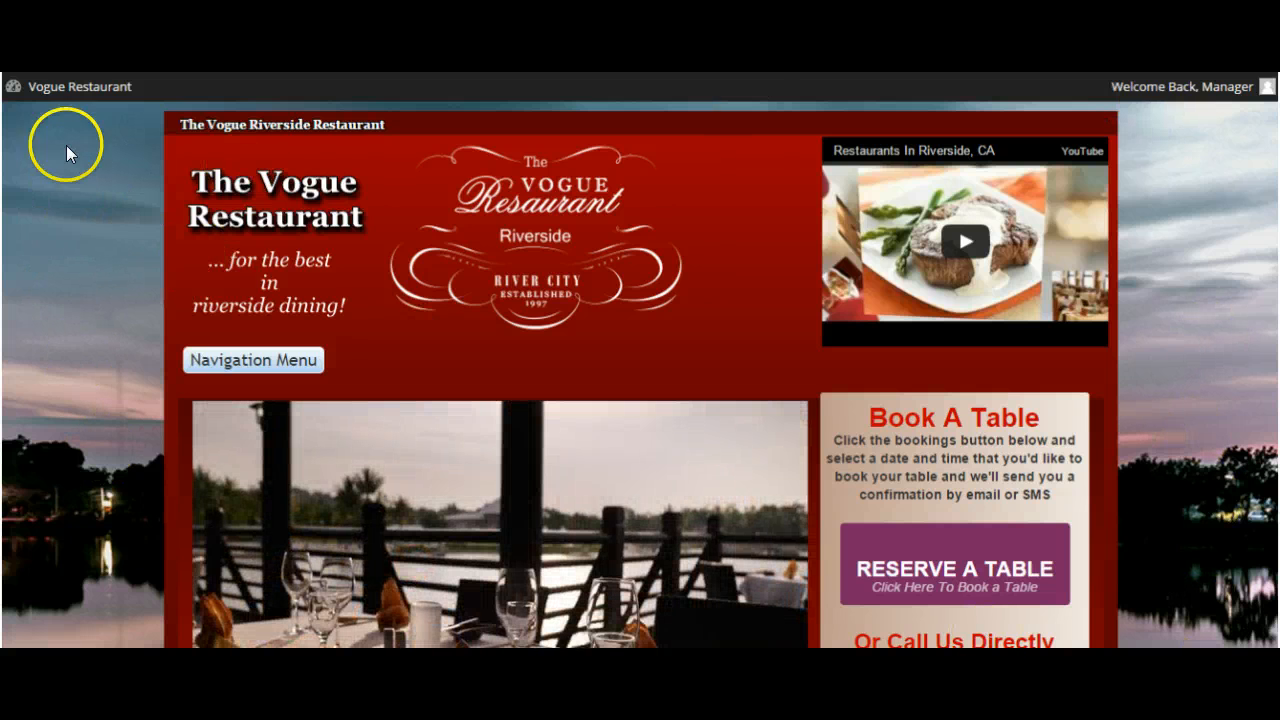
{"action": "left_click", "coordinate": [53, 87]}
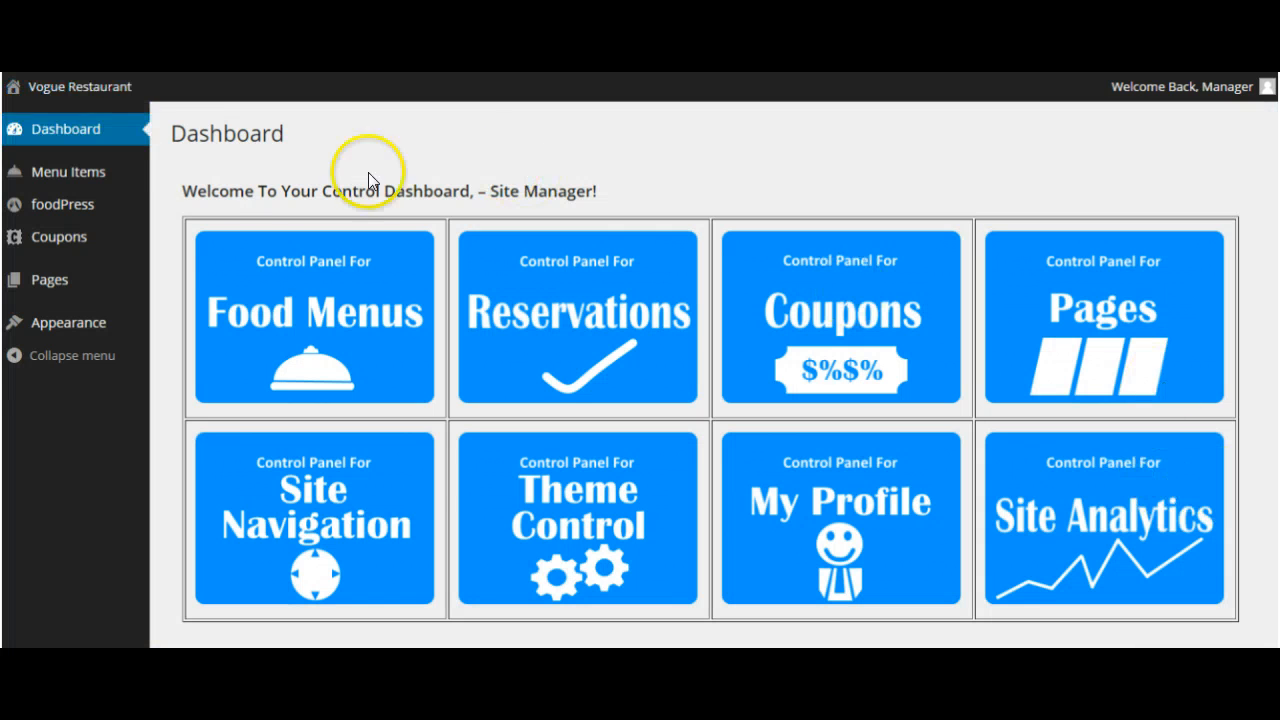
Examine the live home page's table booking, call and testimonial sections, and return to the manager dashboard.
{"action": "left_click", "coordinate": [100, 88]}
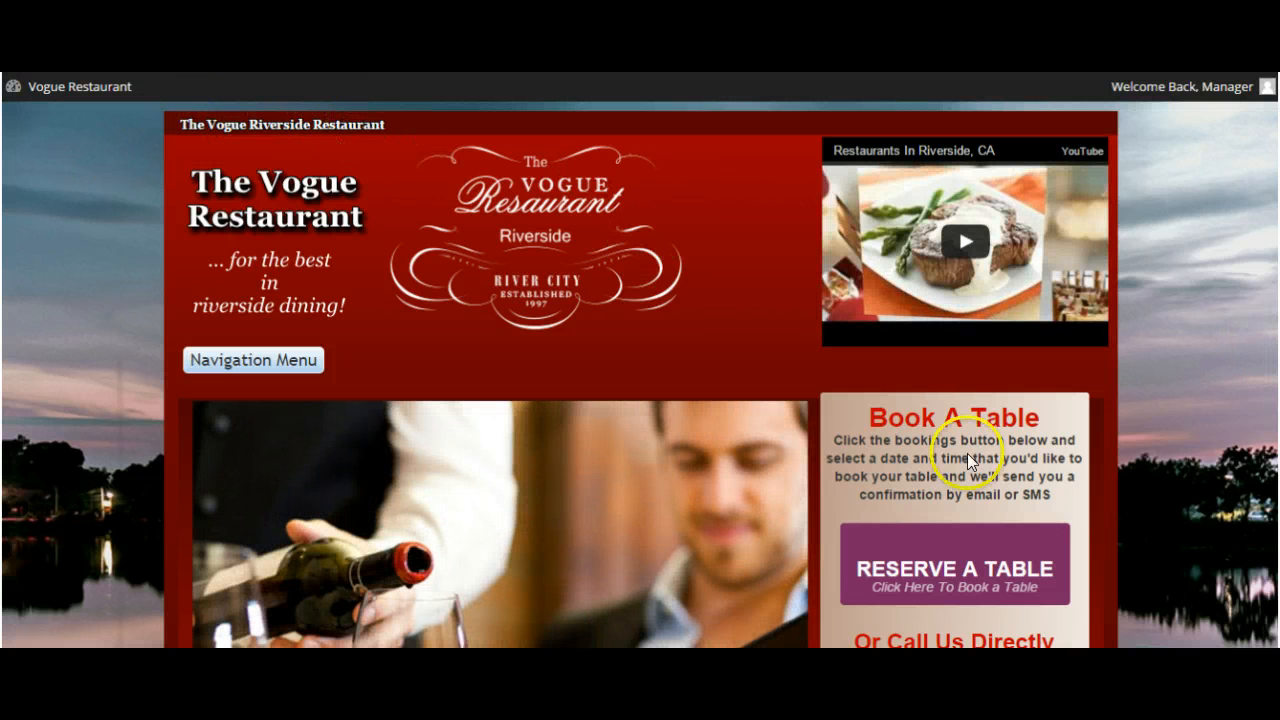
{"action": "scroll", "coordinate": [1094, 517], "scroll_direction": "down", "scroll_amount": 1}
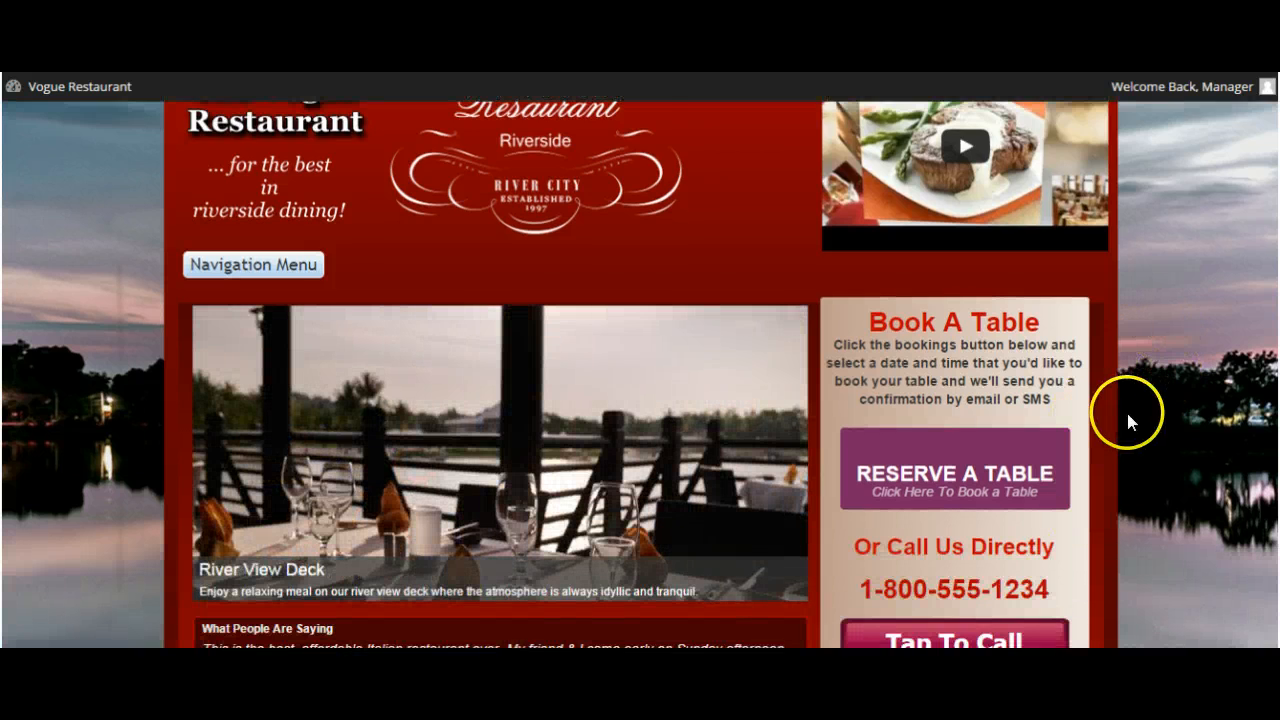
{"action": "scroll", "coordinate": [1135, 450], "scroll_direction": "down", "scroll_amount": 1}
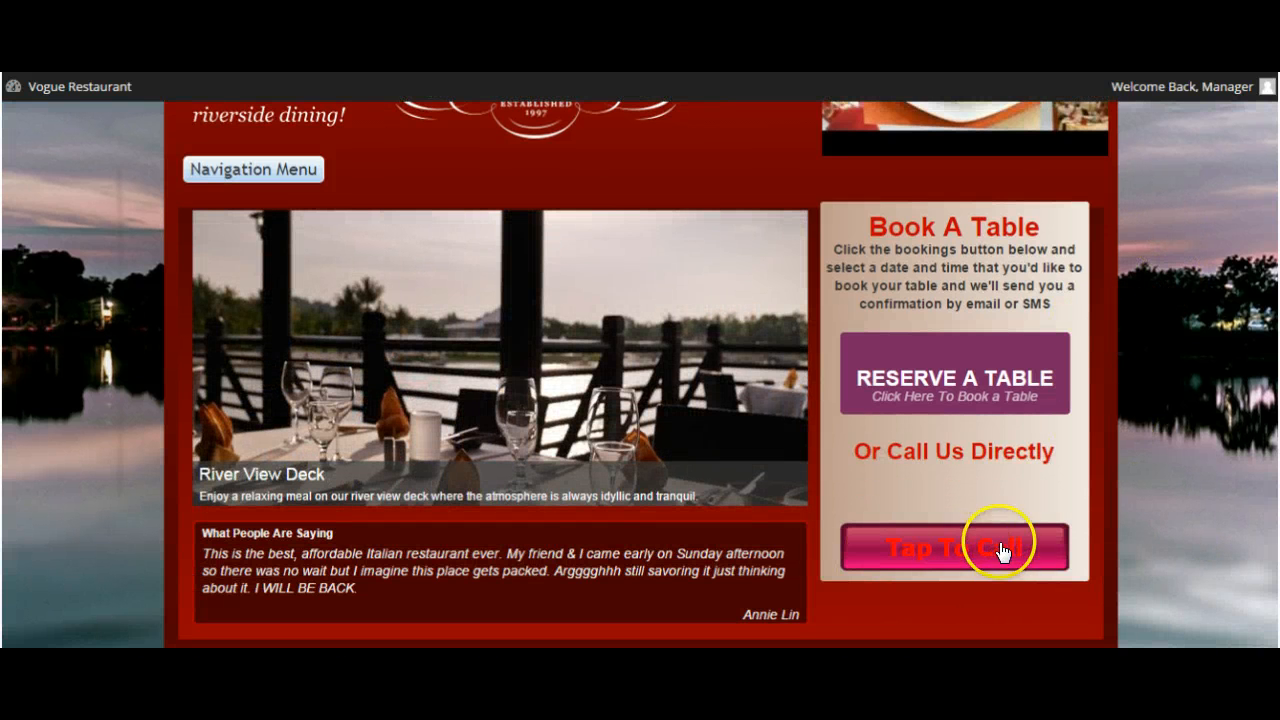
{"action": "scroll", "coordinate": [919, 610], "scroll_direction": "up", "scroll_amount": 1}
{"action": "scroll", "coordinate": [916, 595], "scroll_direction": "up", "scroll_amount": 1}
{"action": "scroll", "coordinate": [914, 595], "scroll_direction": "down", "scroll_amount": 1}
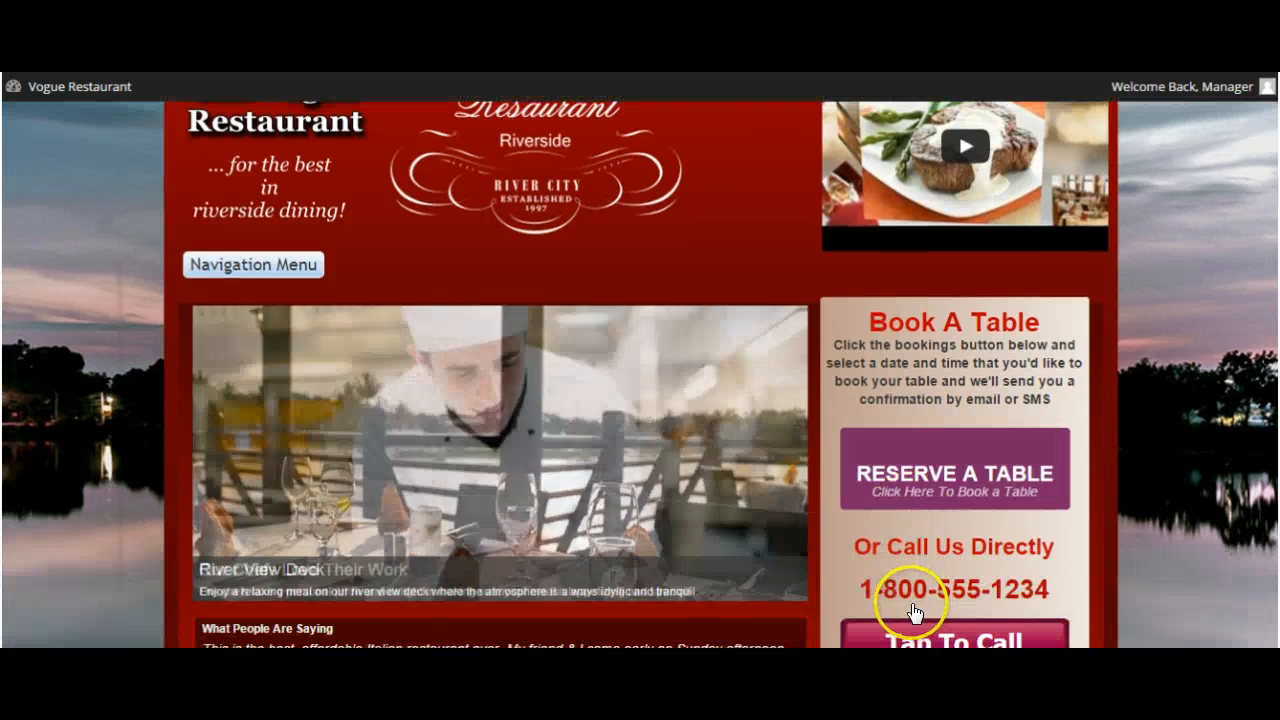
{"action": "left_click", "coordinate": [228, 264]}
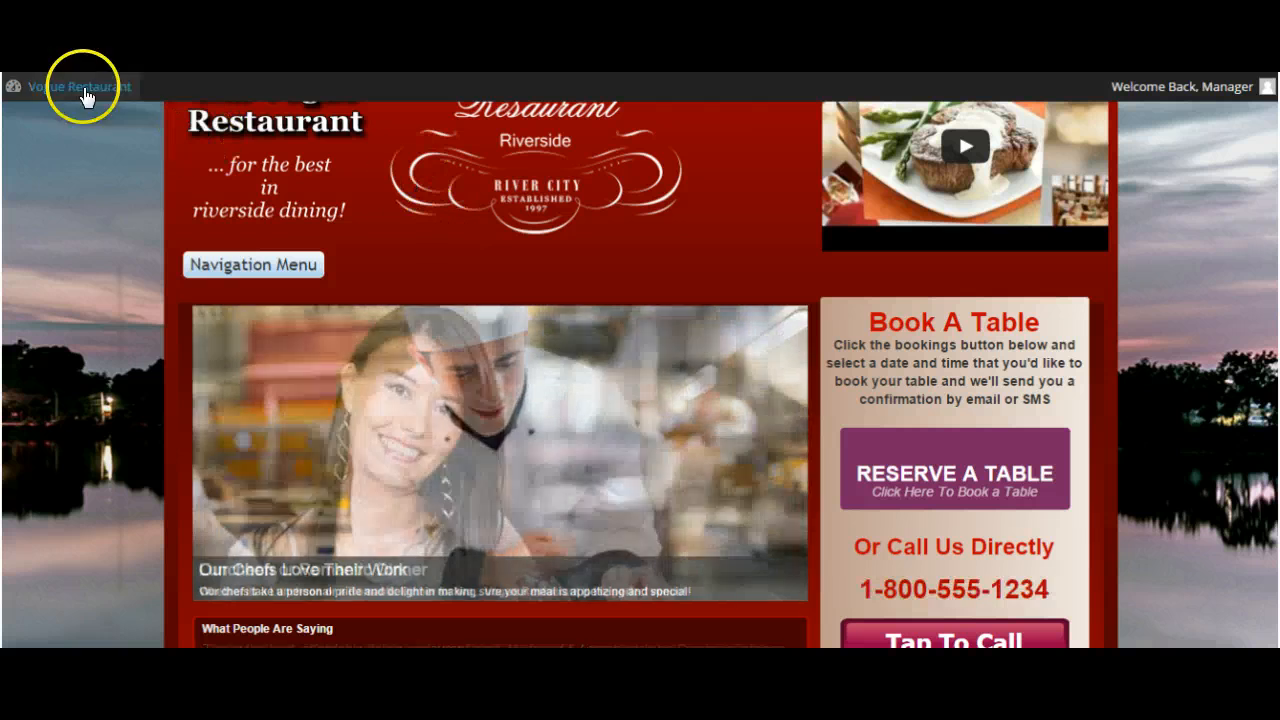
{"action": "left_click", "coordinate": [54, 87]}
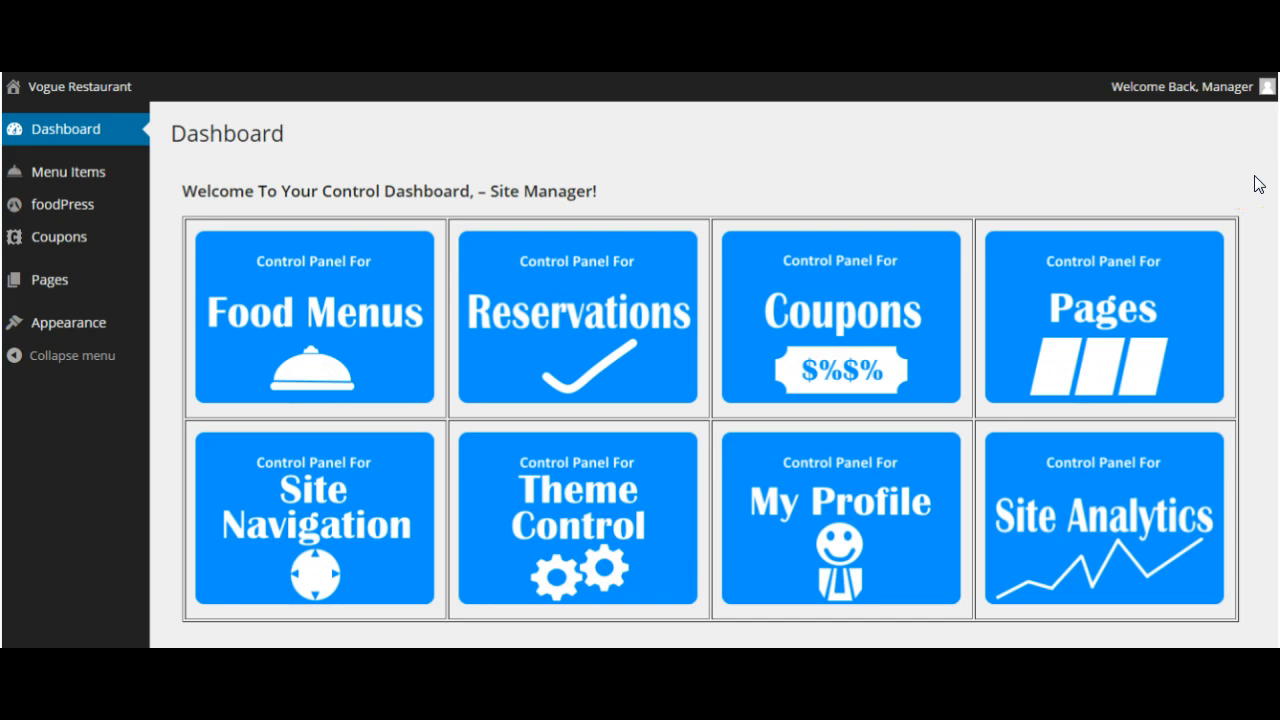
Visit the live site once more, return to the manager dashboard and reveal the Menu Items options.
{"action": "left_click", "coordinate": [29, 85]}
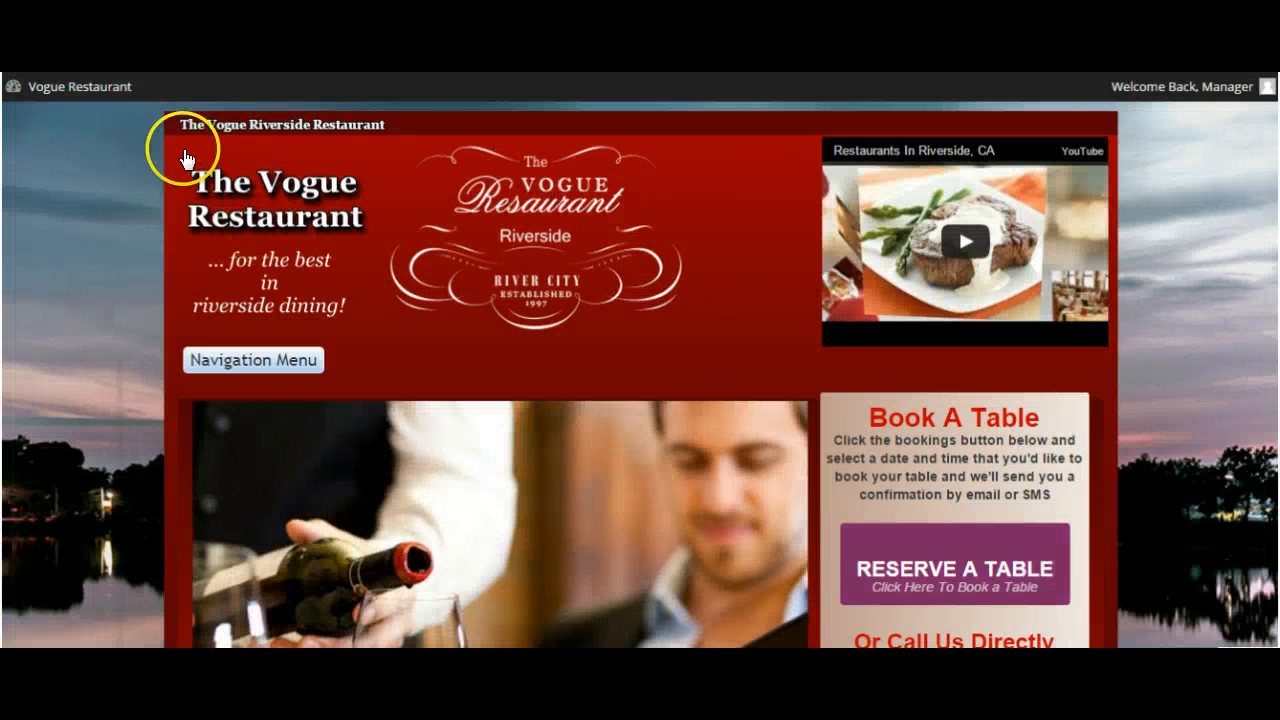
{"action": "left_click", "coordinate": [102, 90]}
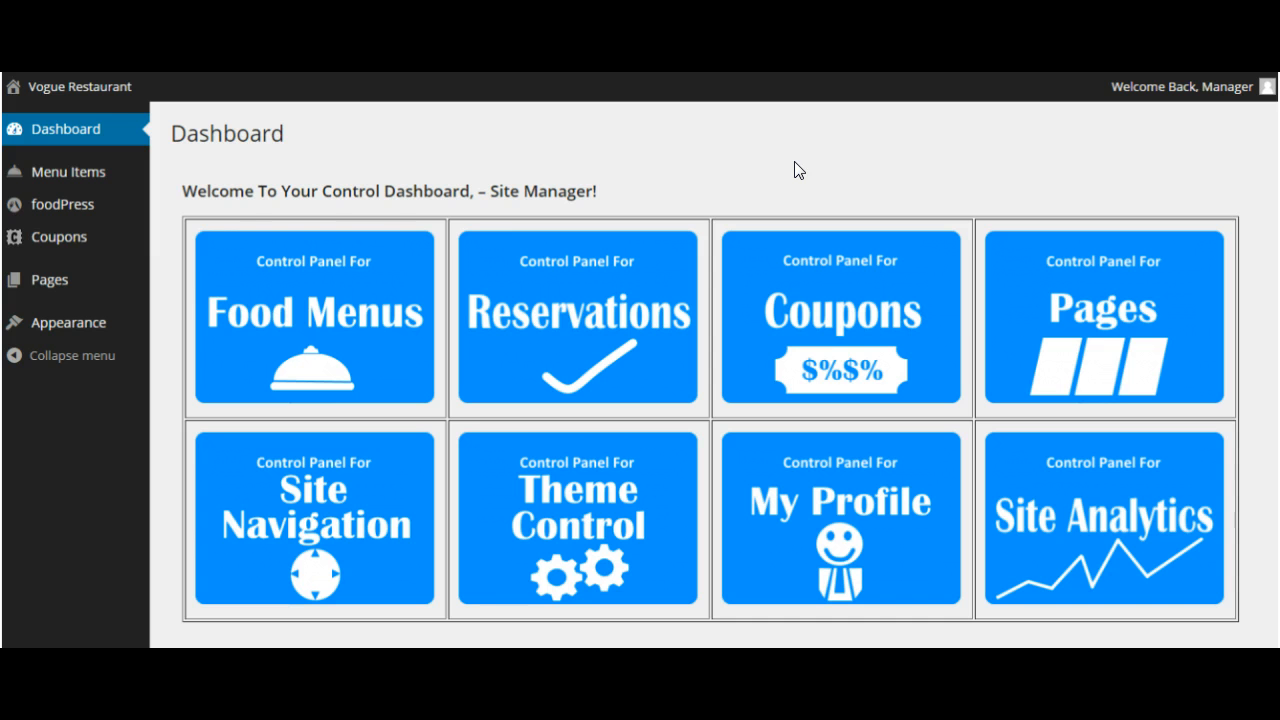
{"action": "mouse_move", "coordinate": [45, 184]}
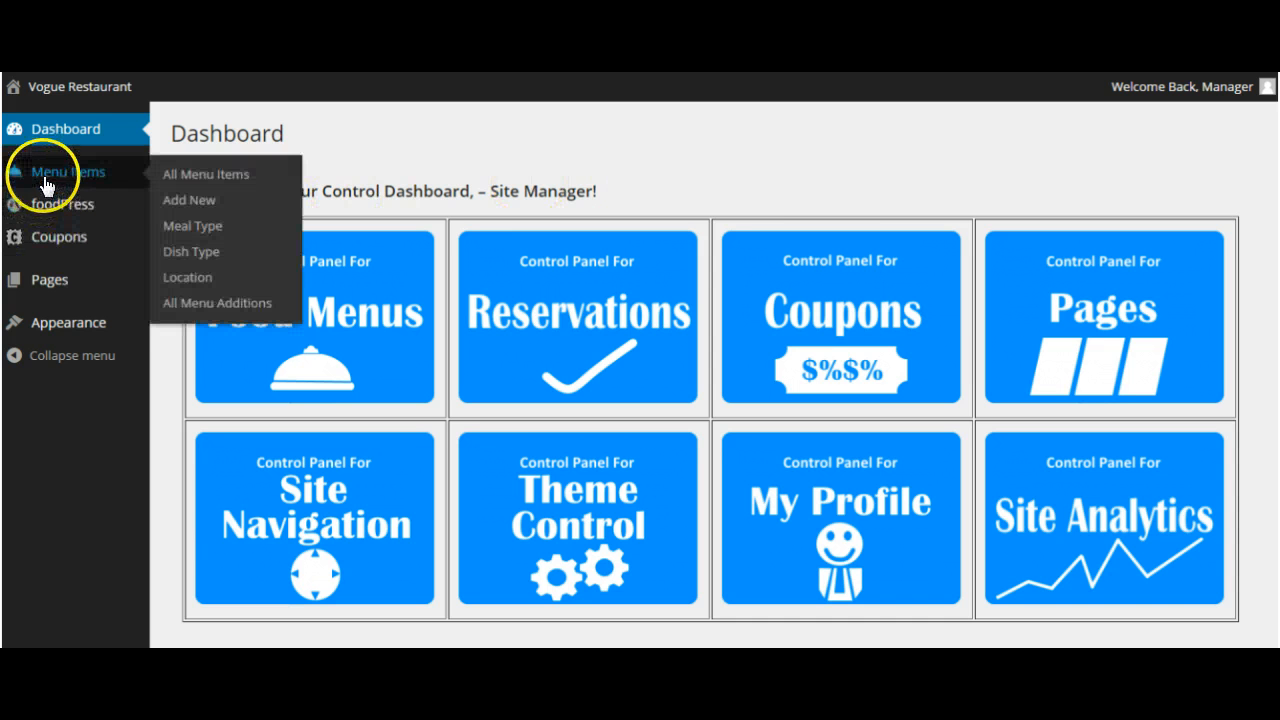